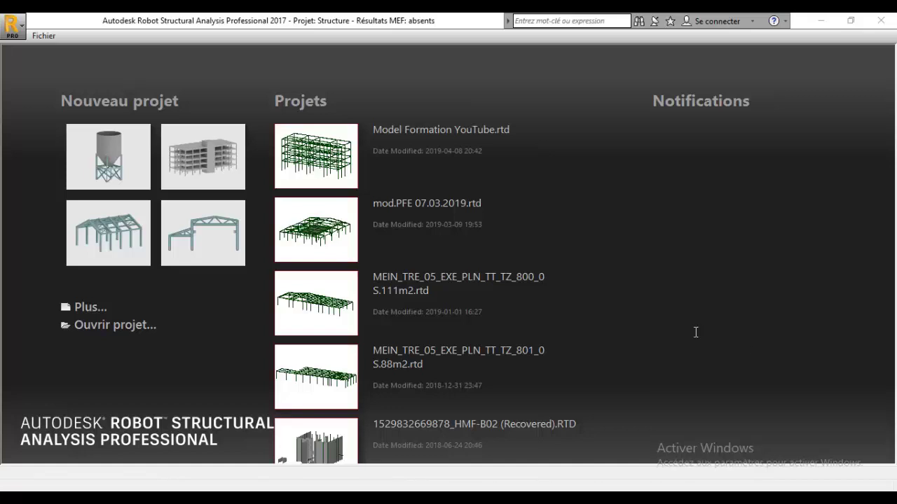
# Create a new project from the silo template and set its construction lines to the Cylindrique system
pyautogui.click(84, 159)
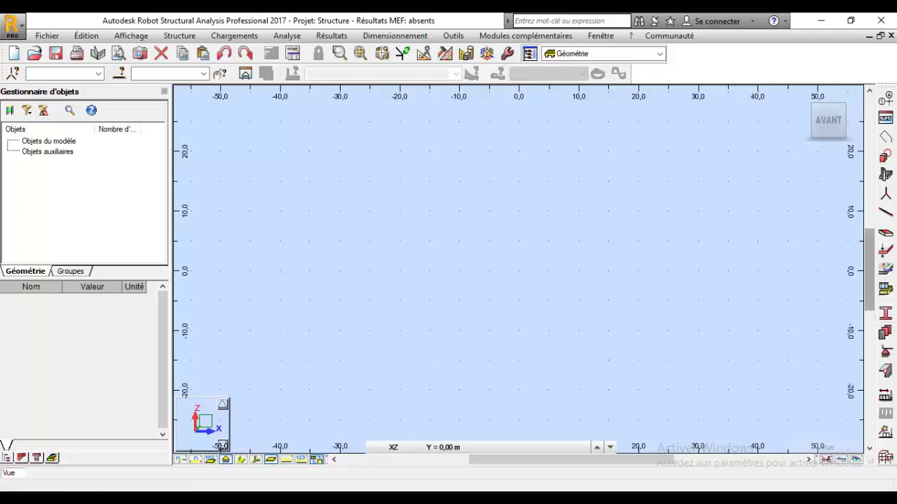
pyautogui.click(886, 100)
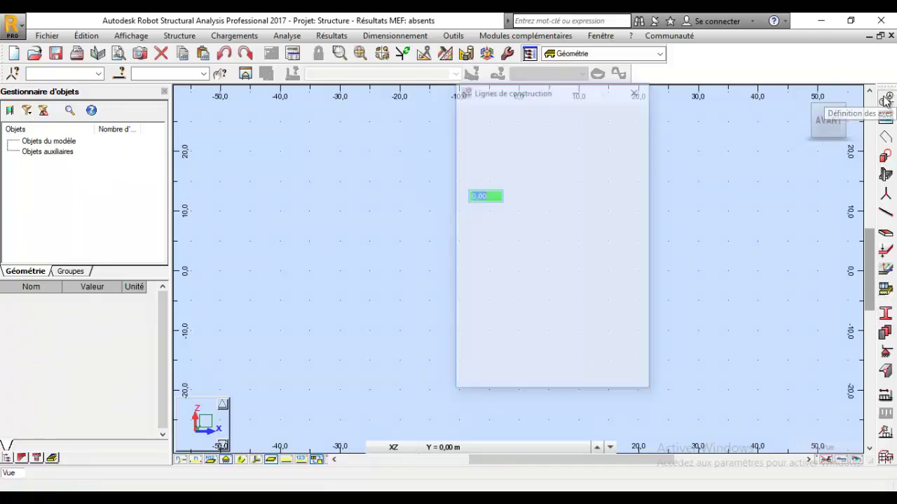
pyautogui.moveTo(516, 98); pyautogui.dragTo(284, 110)
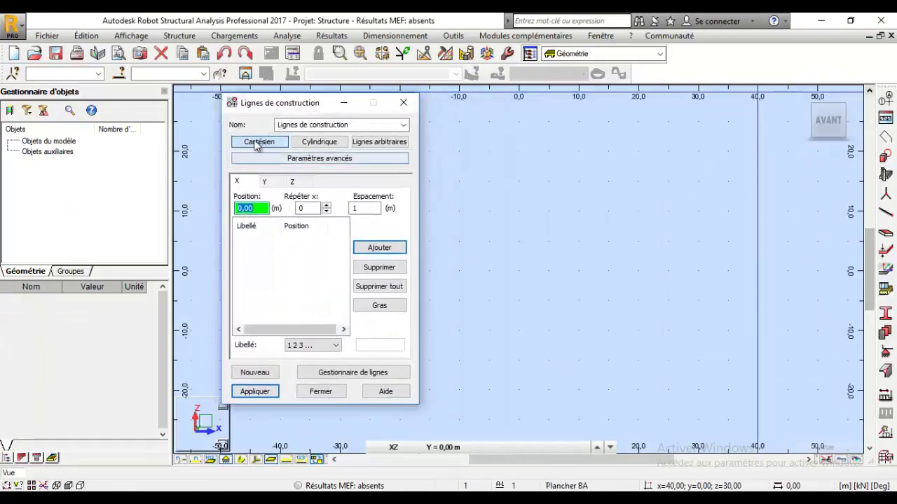
pyautogui.click(257, 144)
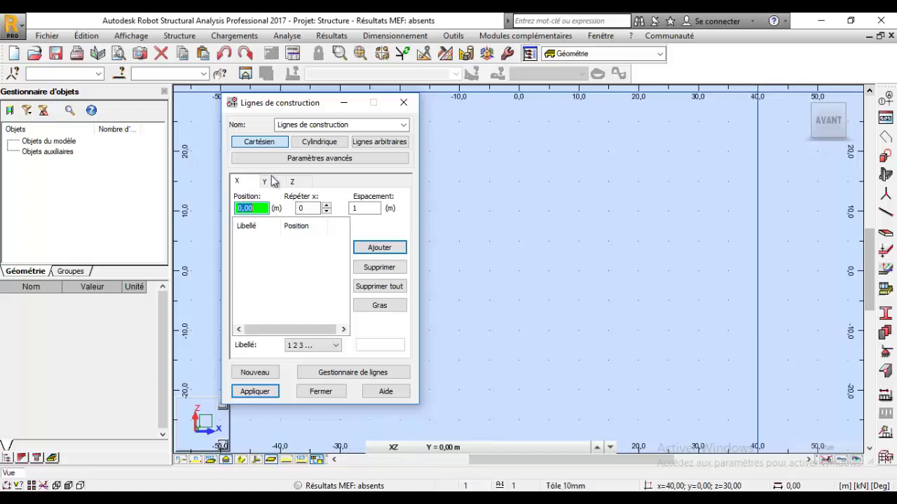
pyautogui.click(314, 143)
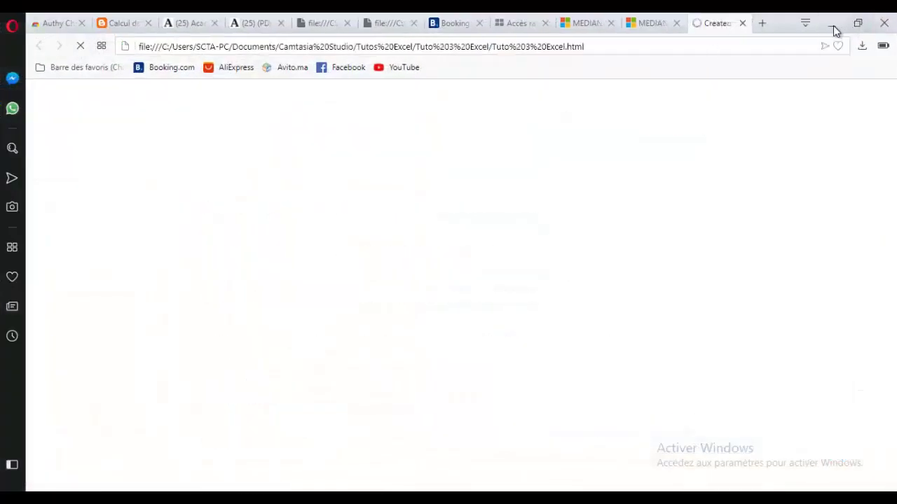
pyautogui.click(832, 25)
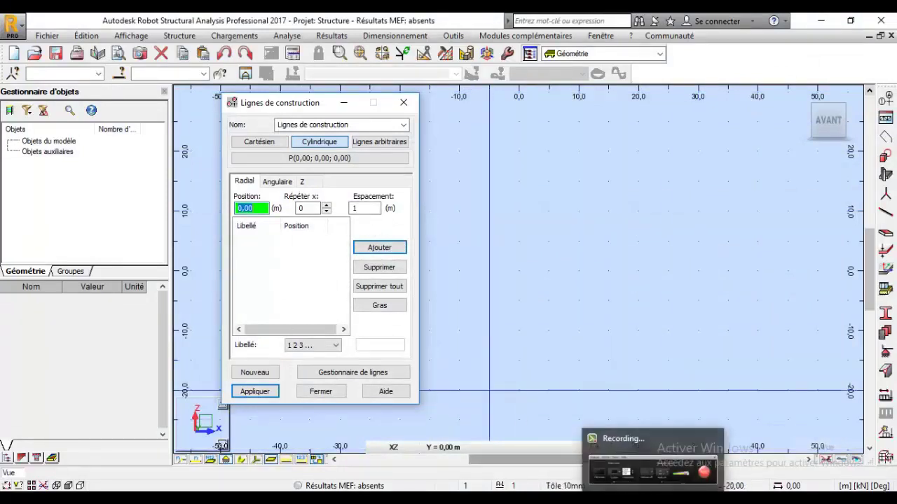
pyautogui.click(652, 499)
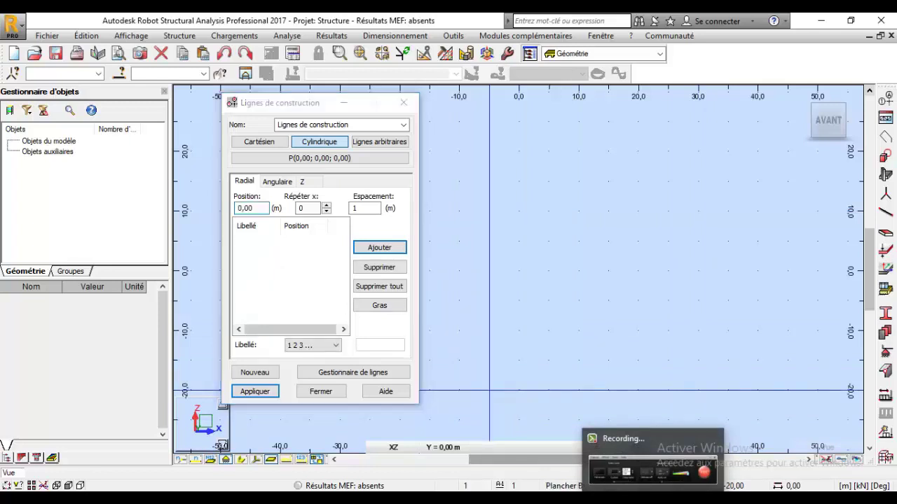
pyautogui.click(835, 450)
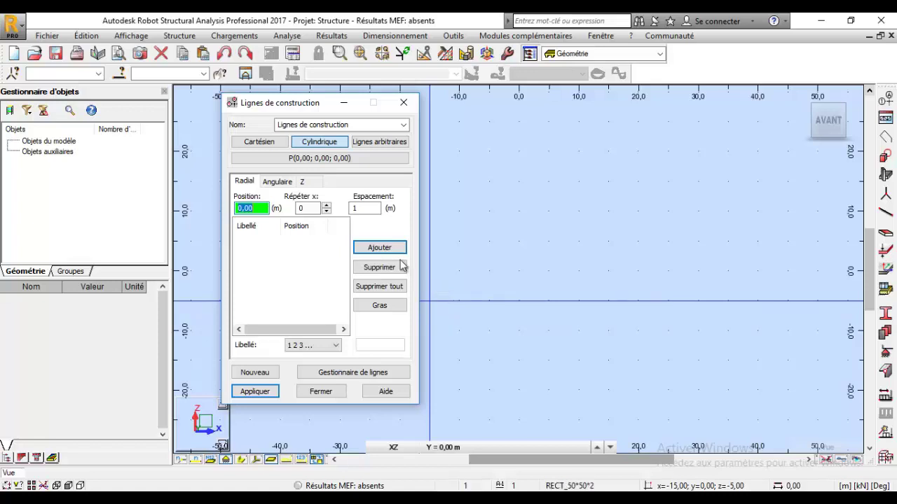
# Add radial construction lines starting at 0 m, repeated 2 times at a 3 m spacing
pyautogui.click(276, 181)
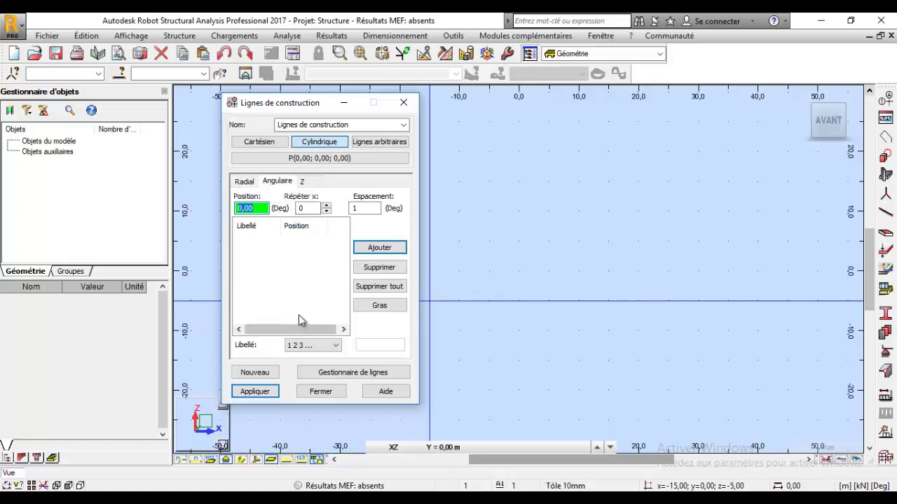
pyautogui.click(244, 181)
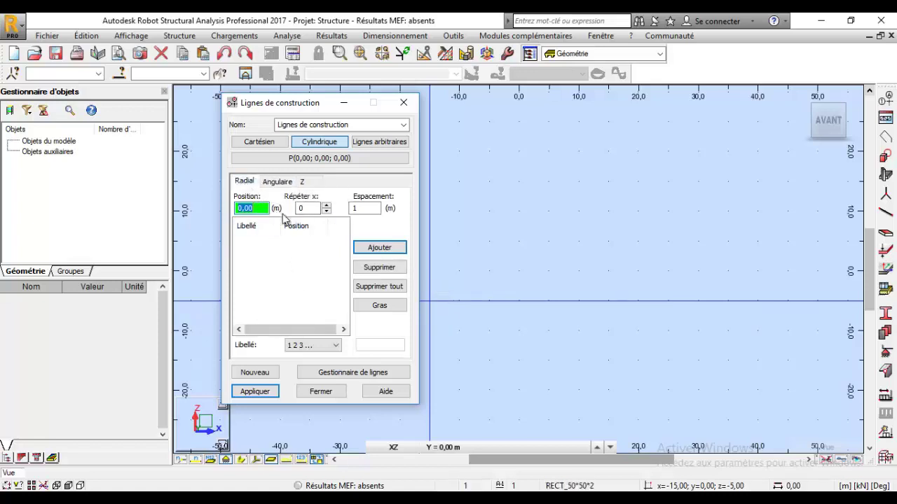
pyautogui.click(327, 206)
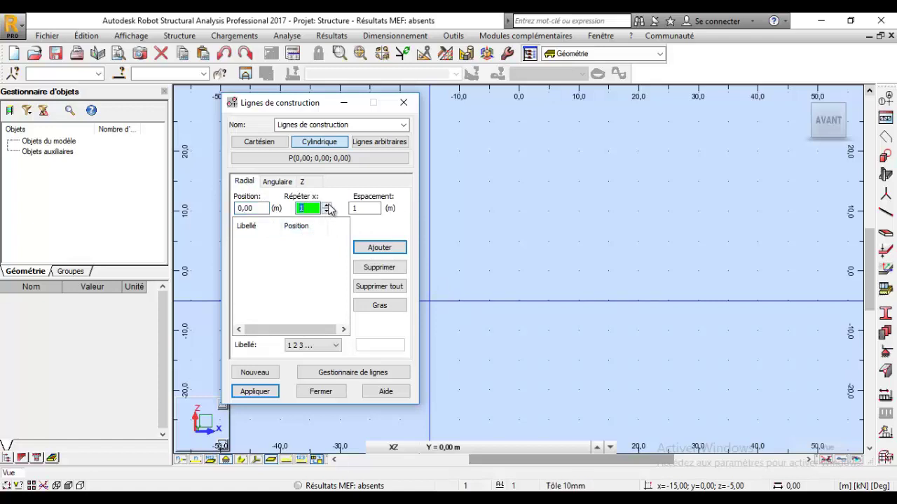
pyautogui.click(327, 206)
pyautogui.click(327, 205)
pyautogui.click(327, 211)
pyautogui.click(360, 208)
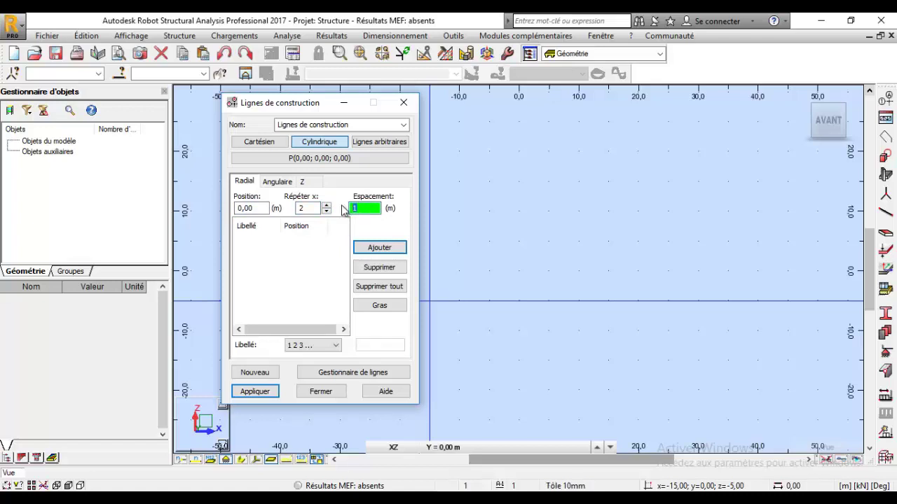
pyautogui.write('3')
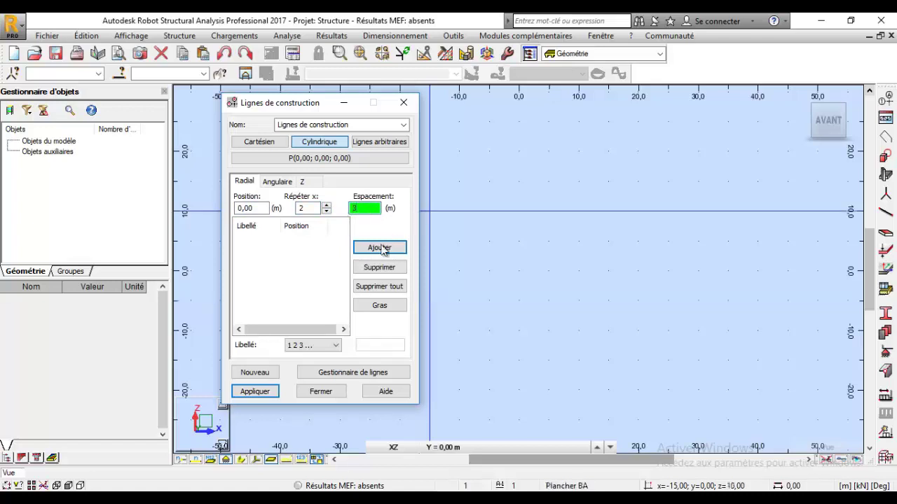
pyautogui.click(379, 246)
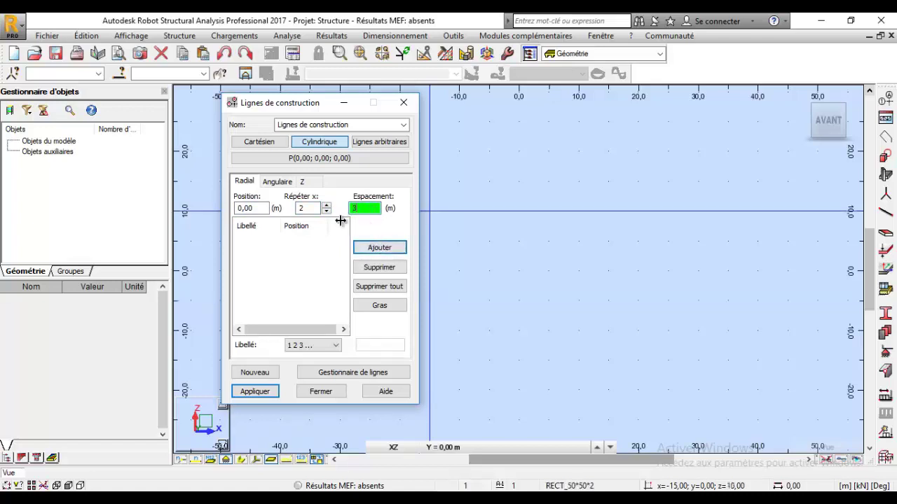
pyautogui.click(379, 248)
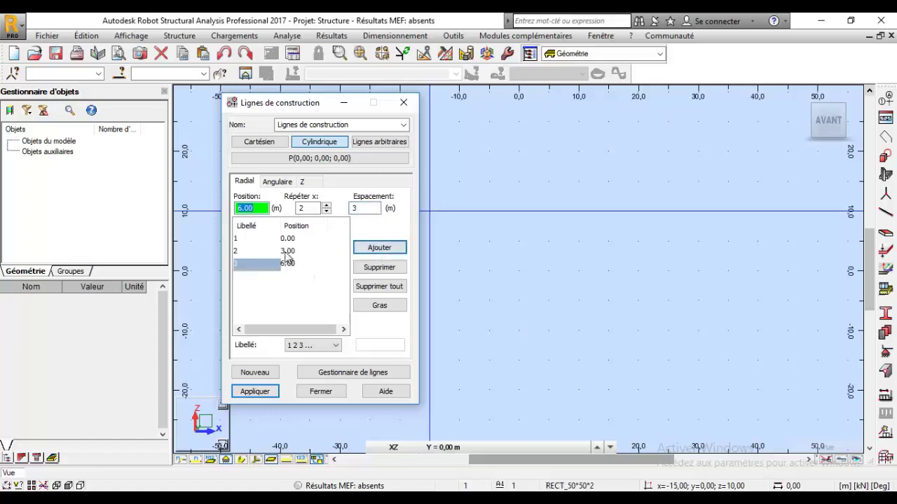
# Add angular construction lines starting at 0 degrees, repeated 2 times at a 30-degree spacing
pyautogui.click(277, 181)
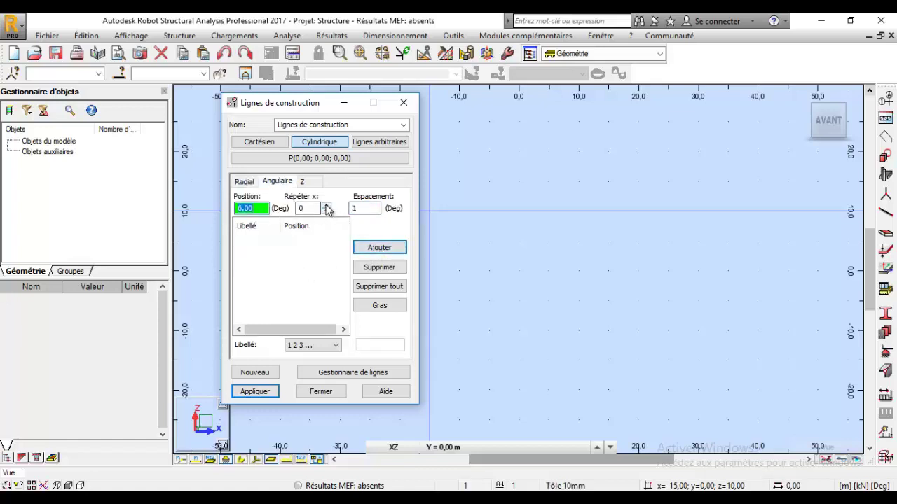
pyautogui.click(326, 204)
pyautogui.click(351, 208)
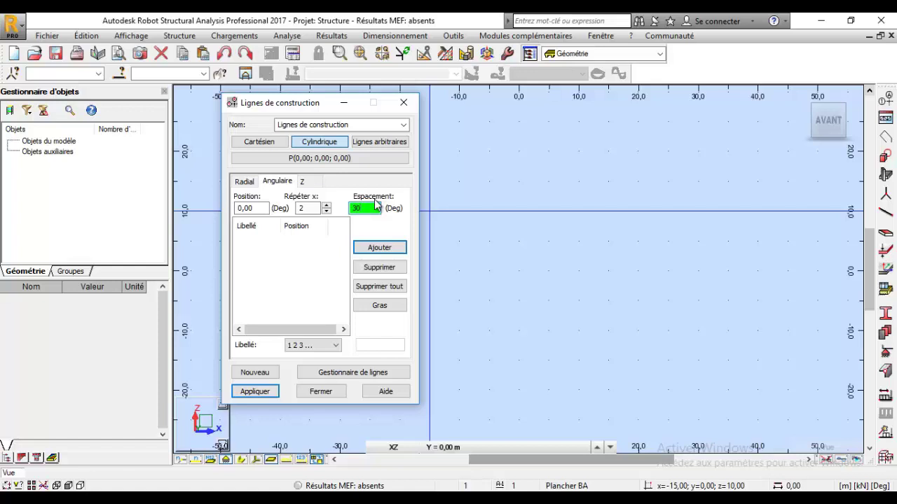
pyautogui.click(382, 248)
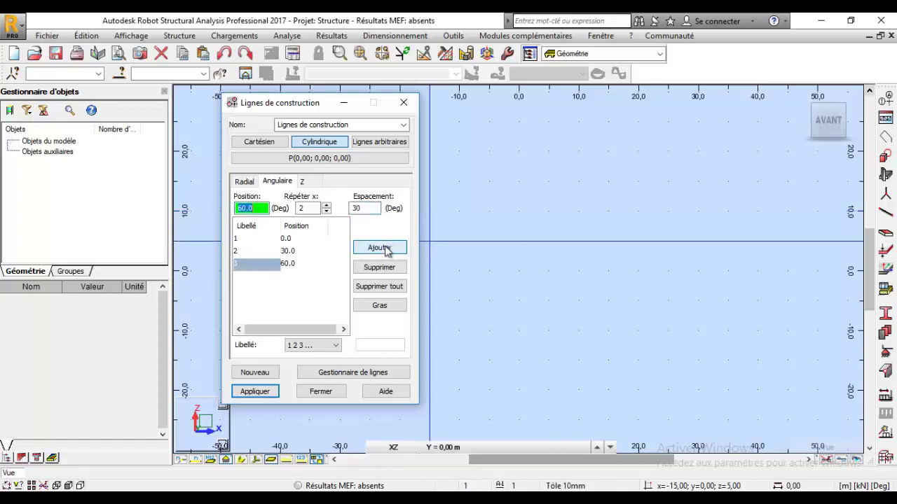
# Add Z construction levels from 0 m with 1 repetition at 3 m spacing, and apply the cylindrical grid
pyautogui.click(303, 183)
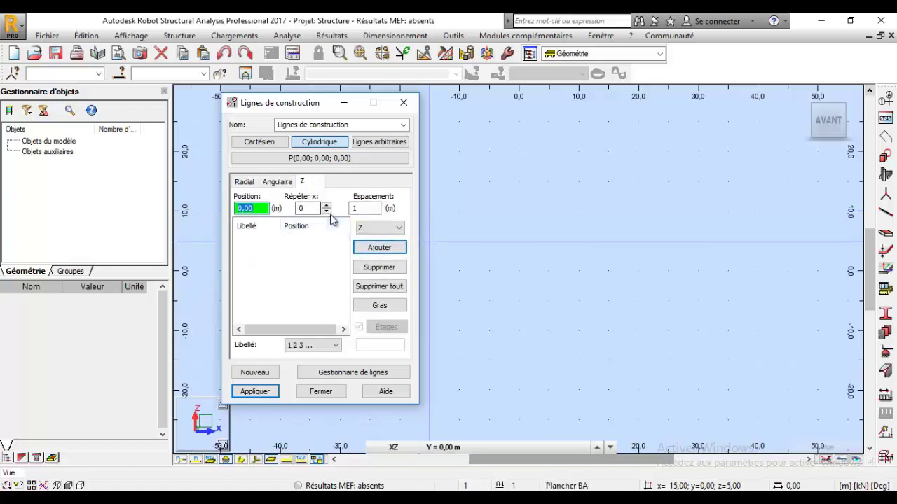
pyautogui.press('Tab')
pyautogui.write('1')
pyautogui.press('Tab')
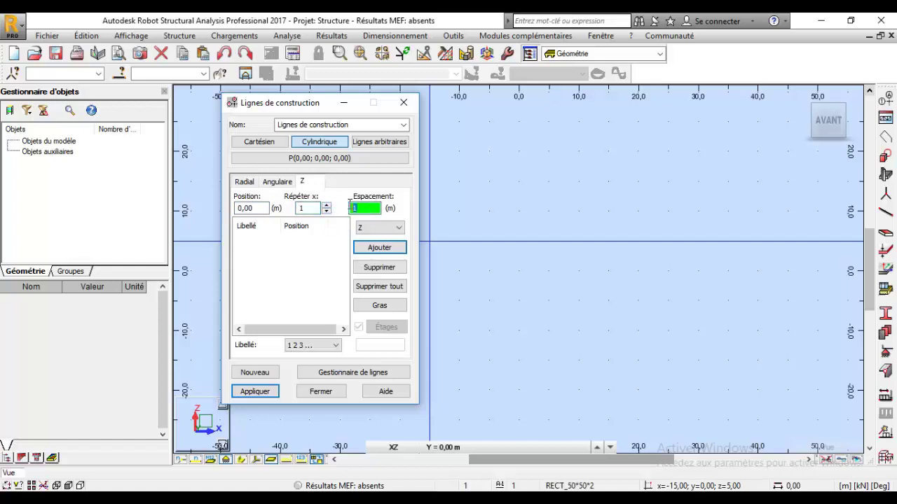
pyautogui.click(379, 249)
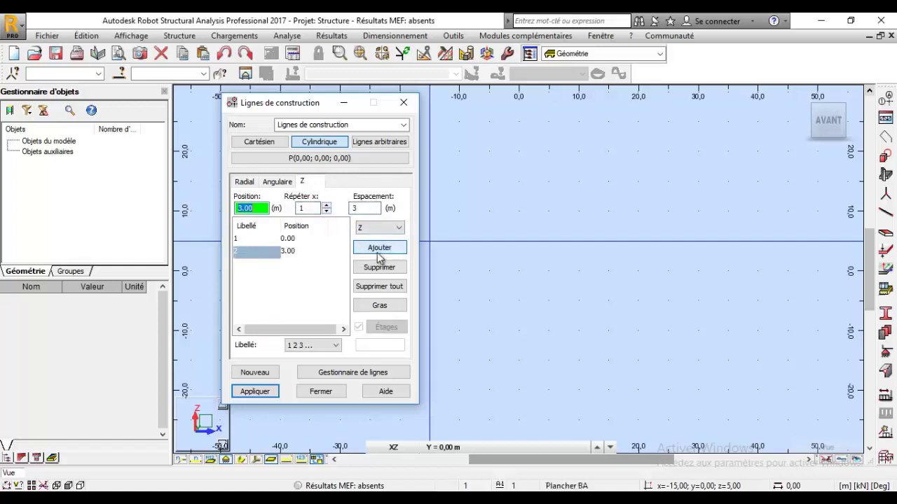
pyautogui.click(263, 392)
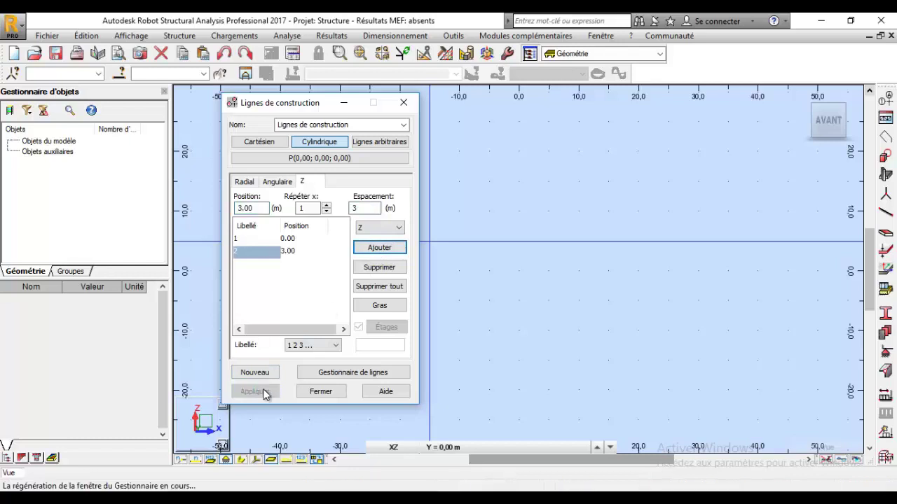
pyautogui.click(320, 394)
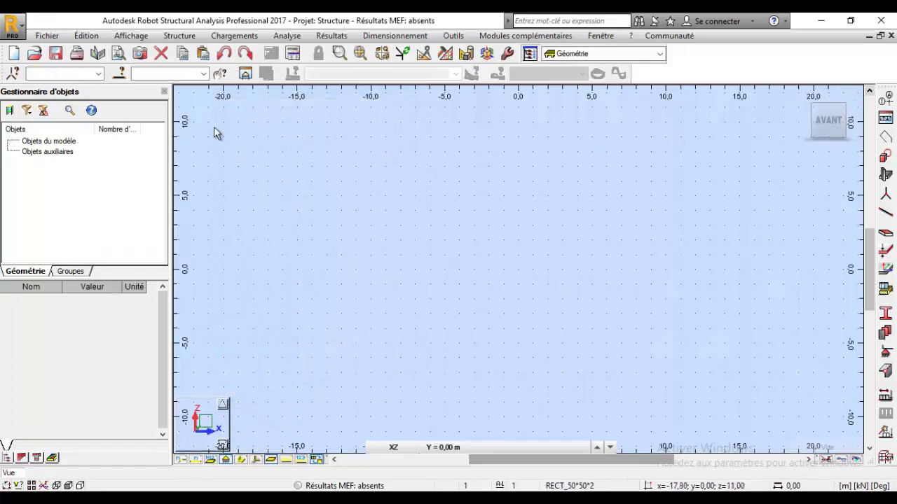
# Switch the view to 3D and orient it to see the cylindrical grid from above and in front
pyautogui.click(202, 425)
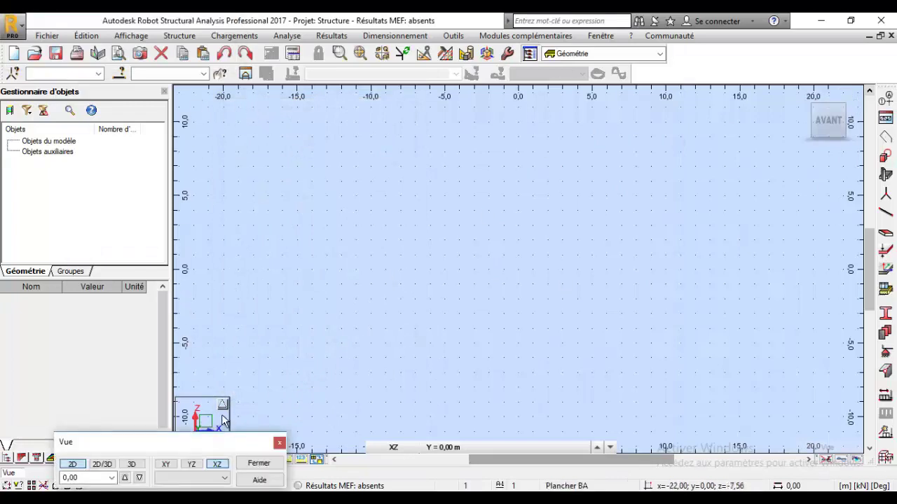
pyautogui.moveTo(191, 444); pyautogui.dragTo(223, 441)
pyautogui.click(139, 457)
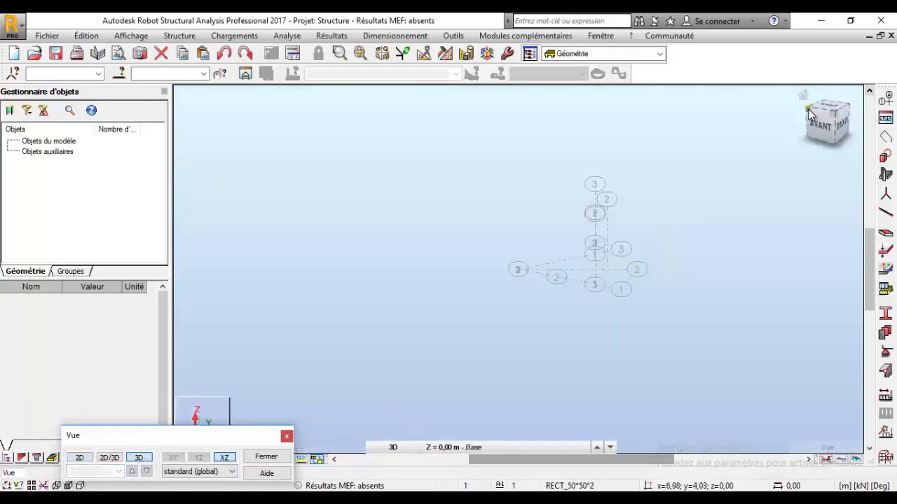
pyautogui.moveTo(806, 111); pyautogui.dragTo(796, 129)
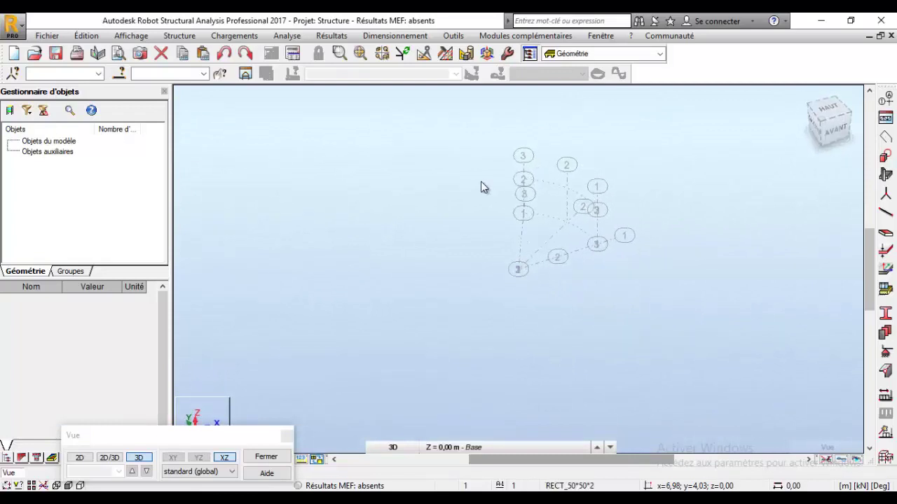
pyautogui.scroll(2, 482, 188)
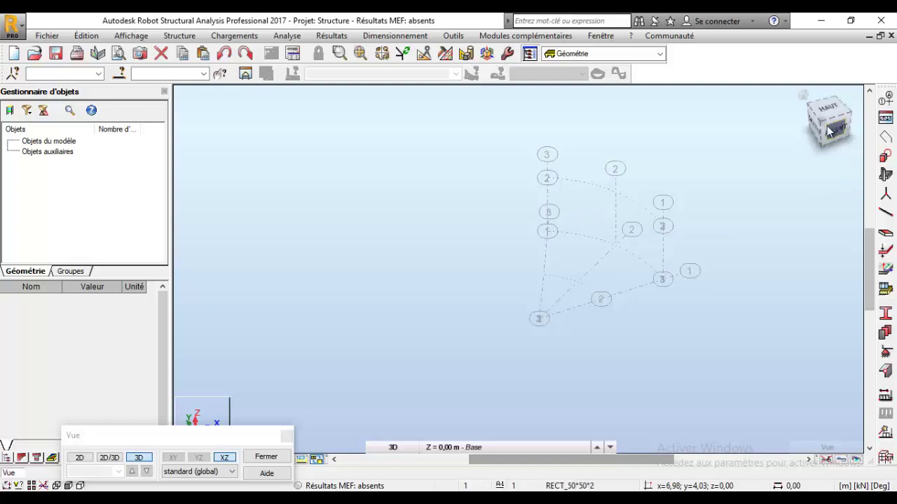
pyautogui.scroll(2, 694, 210)
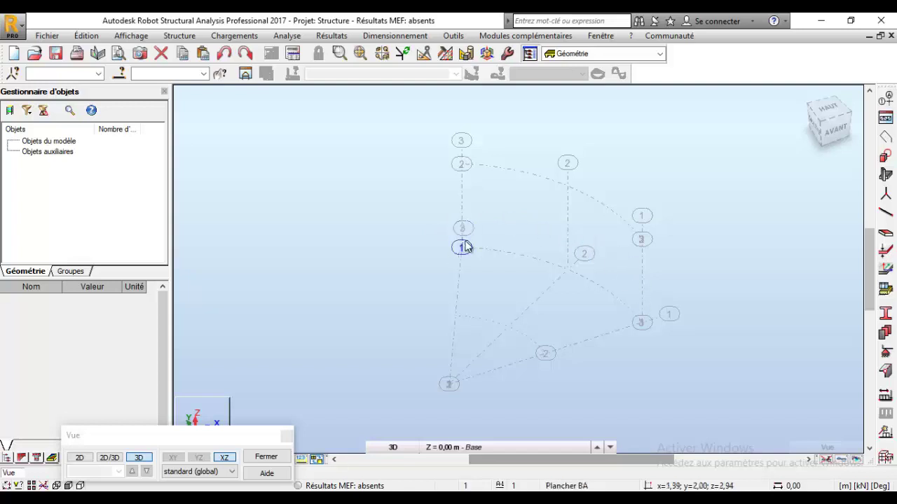
# Draw a 6 m radius arc at base level by centre and two points, centred on the grid origin, from angular axis 1 to 3
pyautogui.click(887, 159)
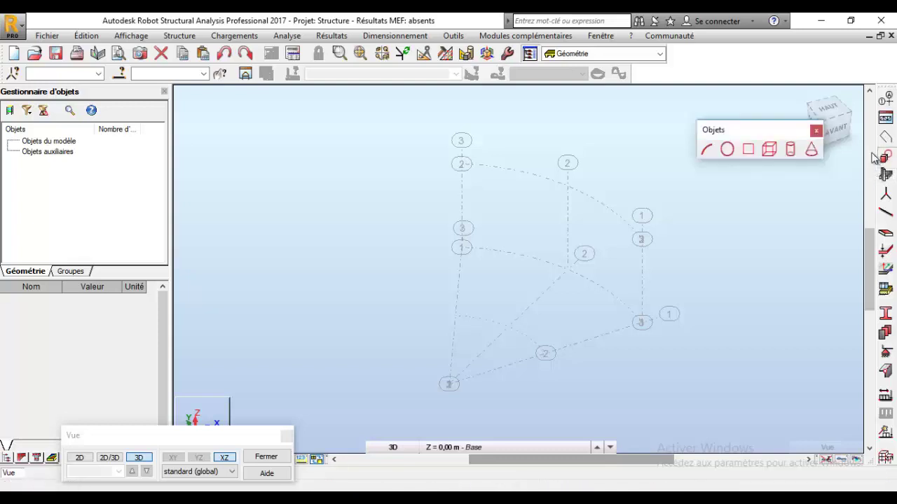
pyautogui.moveTo(774, 129); pyautogui.dragTo(703, 70)
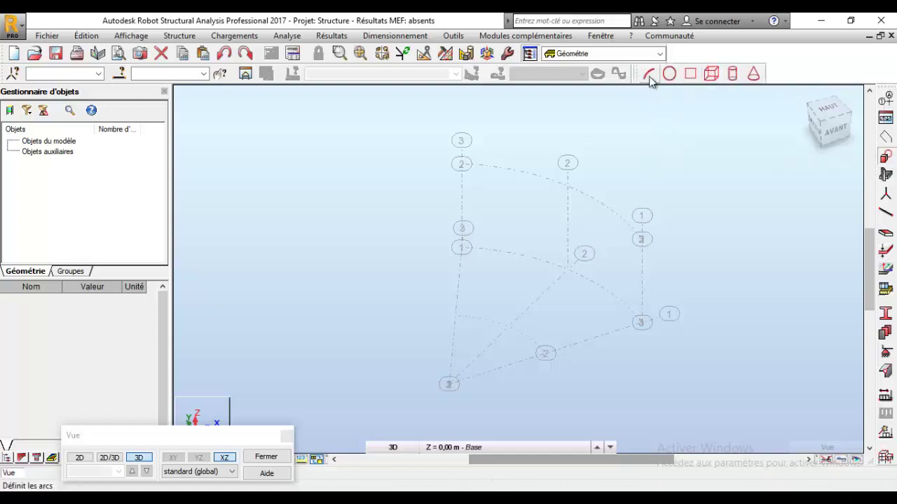
pyautogui.click(650, 75)
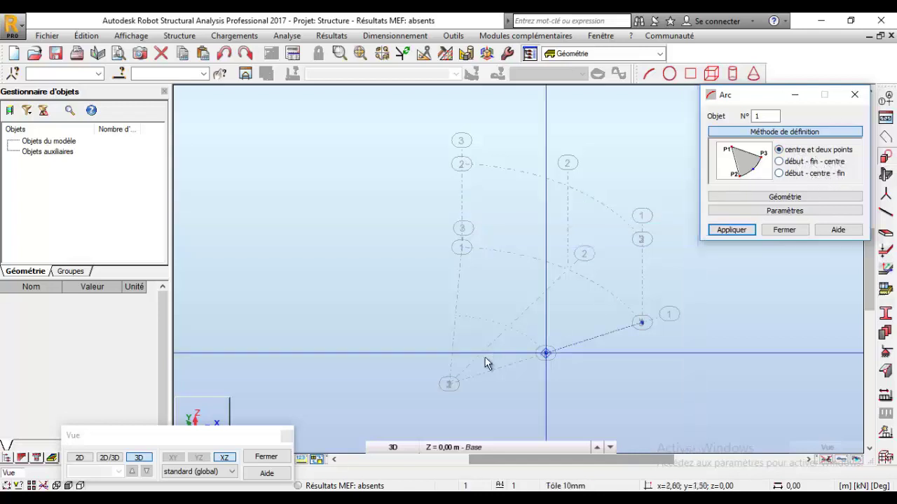
pyautogui.click(450, 382)
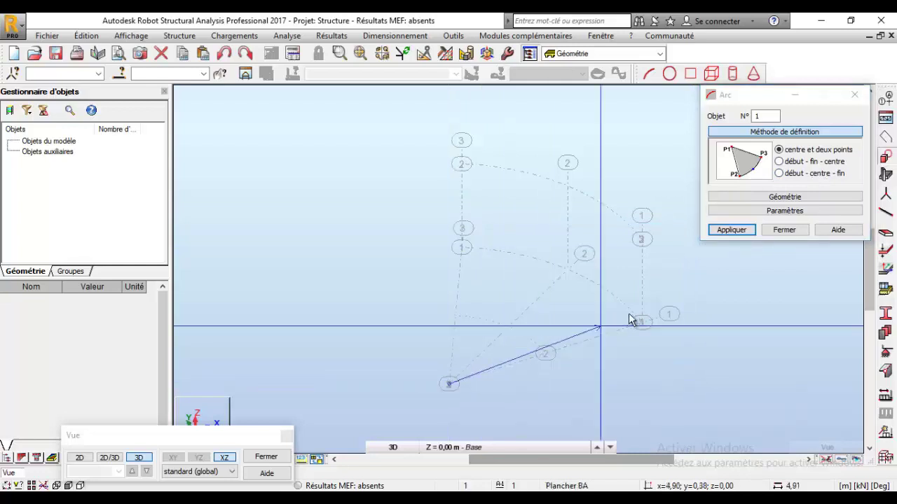
pyautogui.click(640, 322)
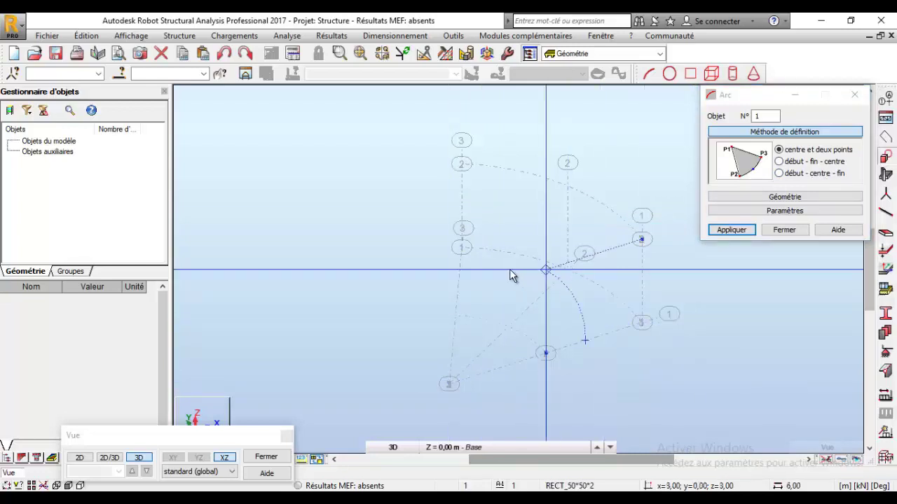
pyautogui.click(456, 249)
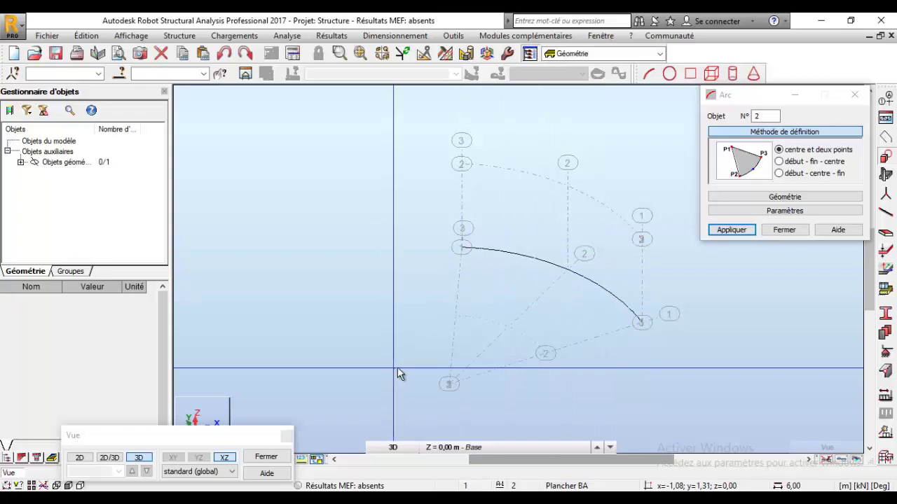
# Compare the arc definition methods "début - fin - centre" and "début - centre - fin", and close the arc settings
pyautogui.click(779, 162)
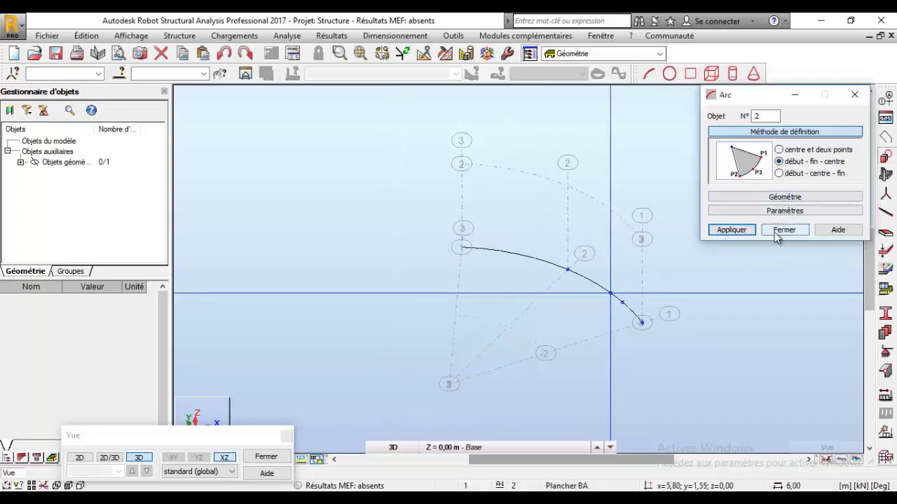
pyautogui.click(780, 173)
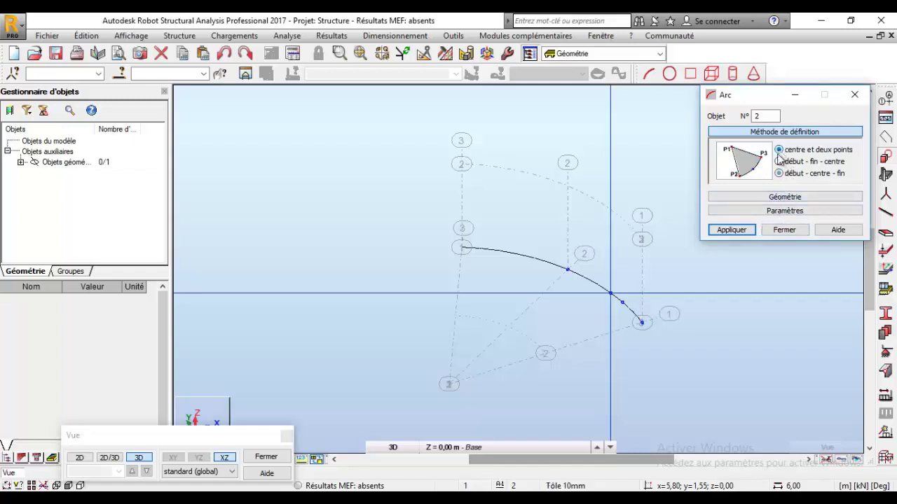
pyautogui.click(784, 230)
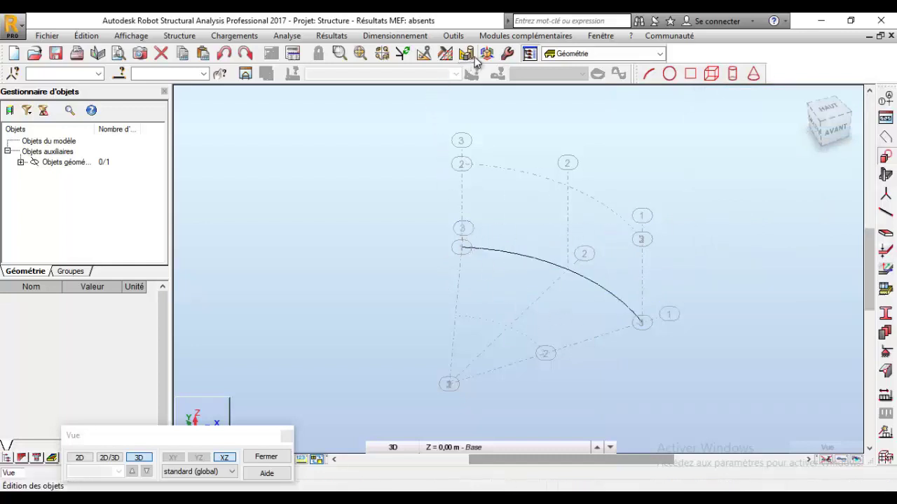
# Open the geometry editing toolset and place it just above the cylindrical grid
pyautogui.click(424, 56)
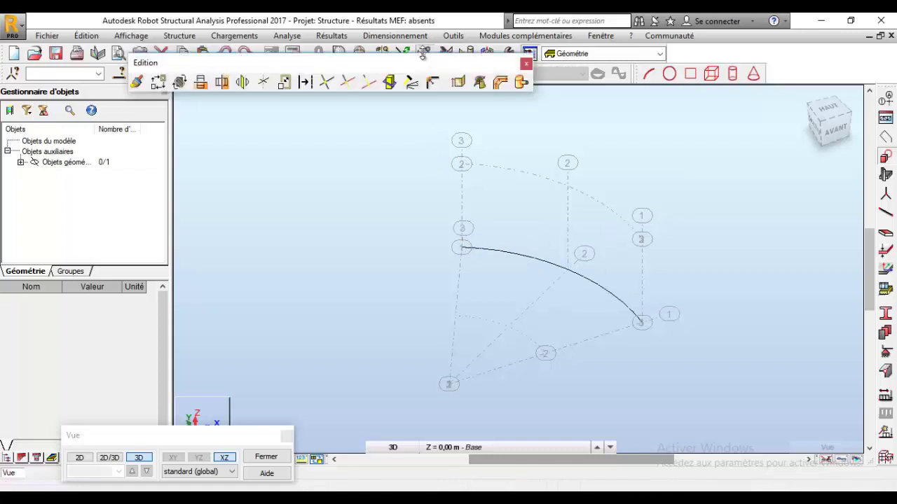
pyautogui.moveTo(413, 70); pyautogui.dragTo(464, 113)
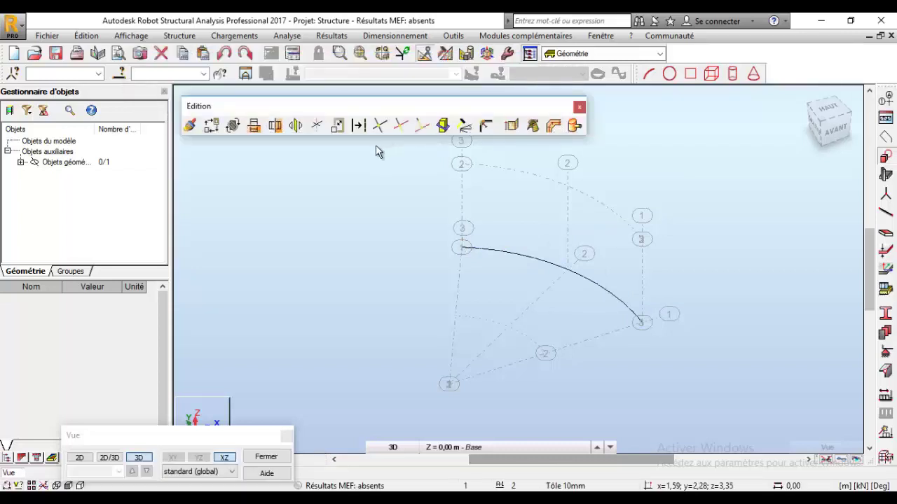
pyautogui.moveTo(400, 112); pyautogui.dragTo(397, 103)
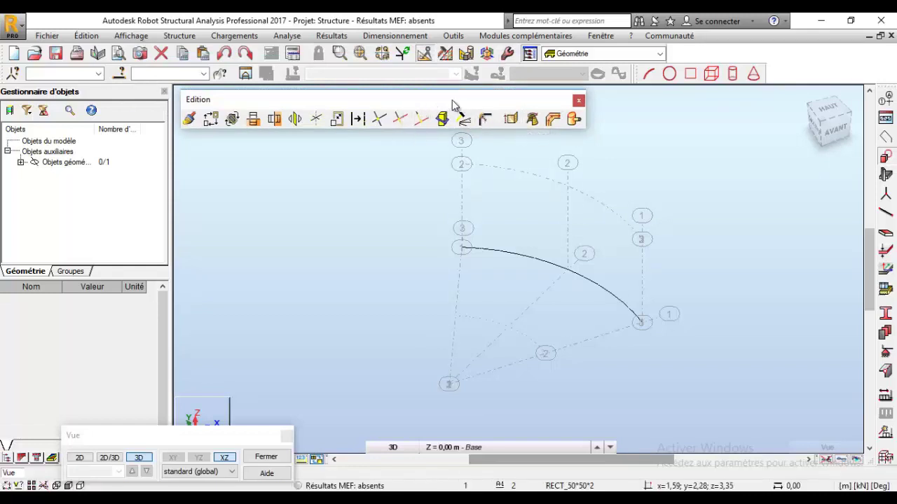
# Extrude the base-level arc 3 m parallel to the Z axis to form a curved wall panel
pyautogui.click(509, 119)
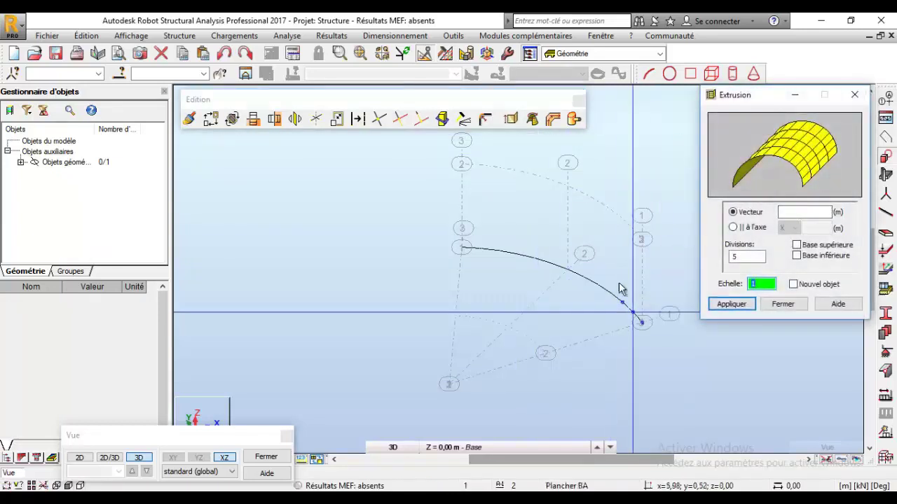
pyautogui.click(783, 304)
pyautogui.moveTo(581, 229); pyautogui.dragTo(528, 307)
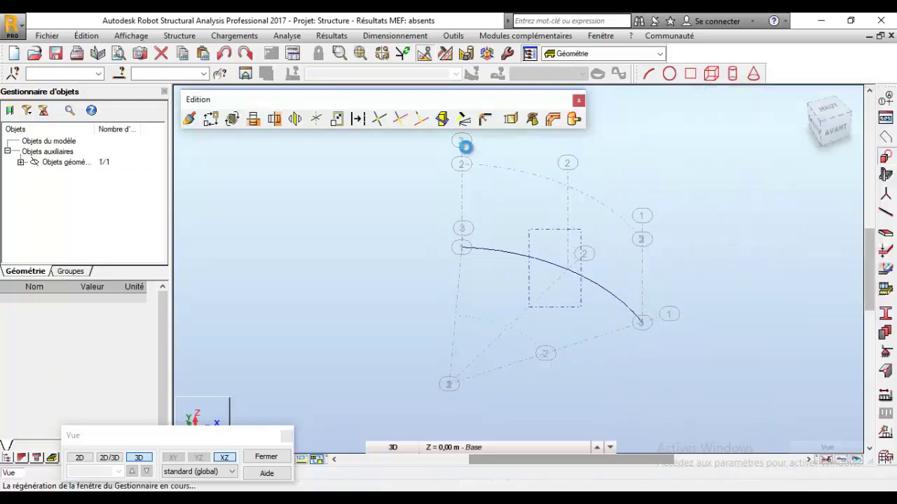
pyautogui.click(510, 119)
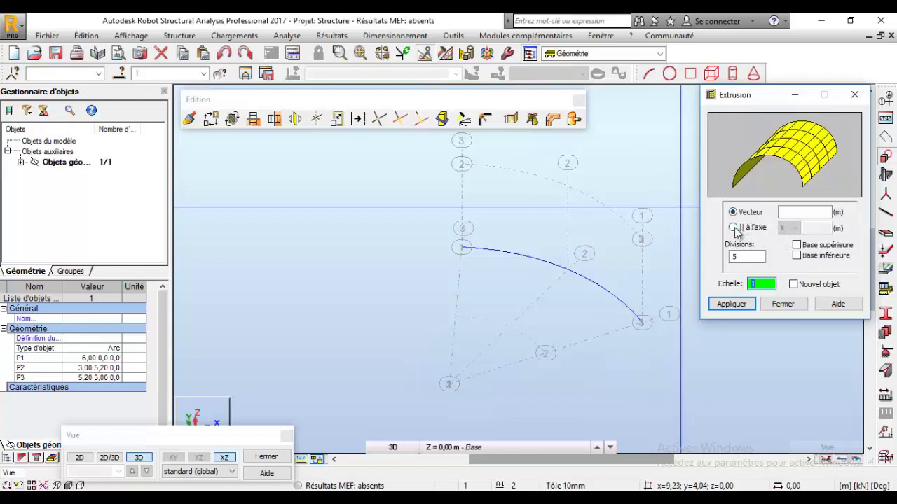
pyautogui.click(733, 229)
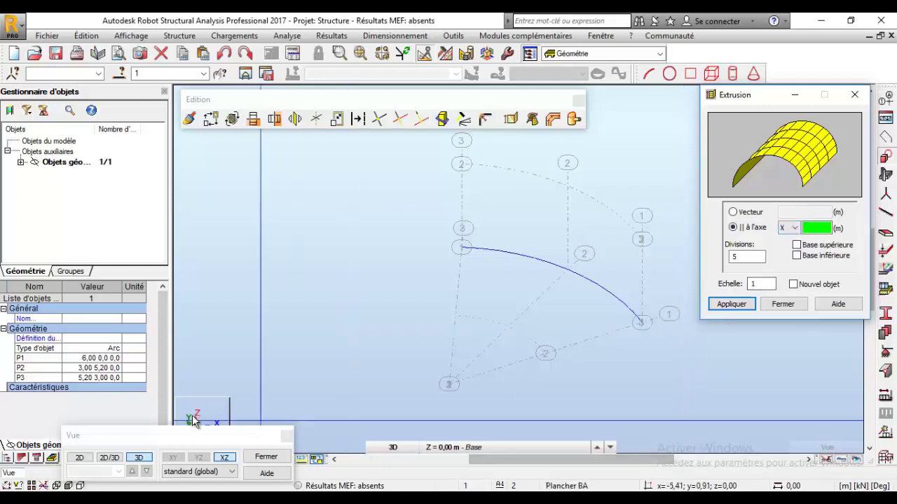
pyautogui.click(794, 228)
pyautogui.click(787, 257)
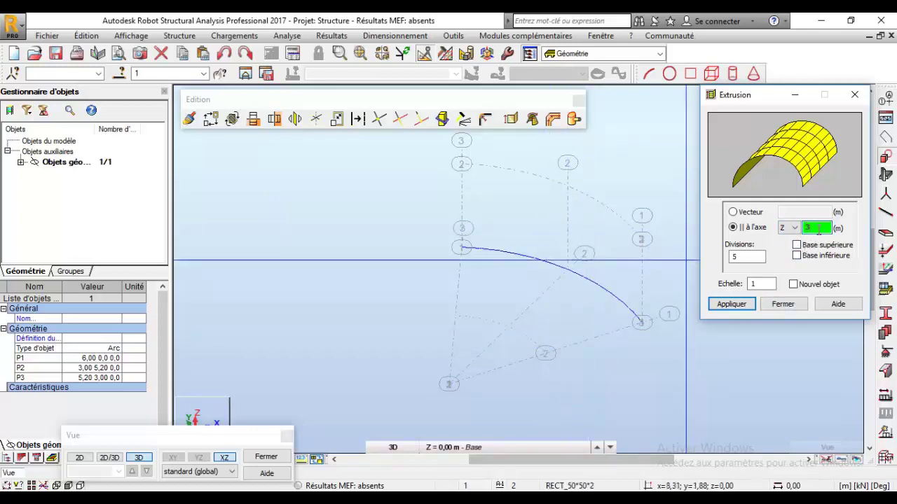
pyautogui.click(741, 306)
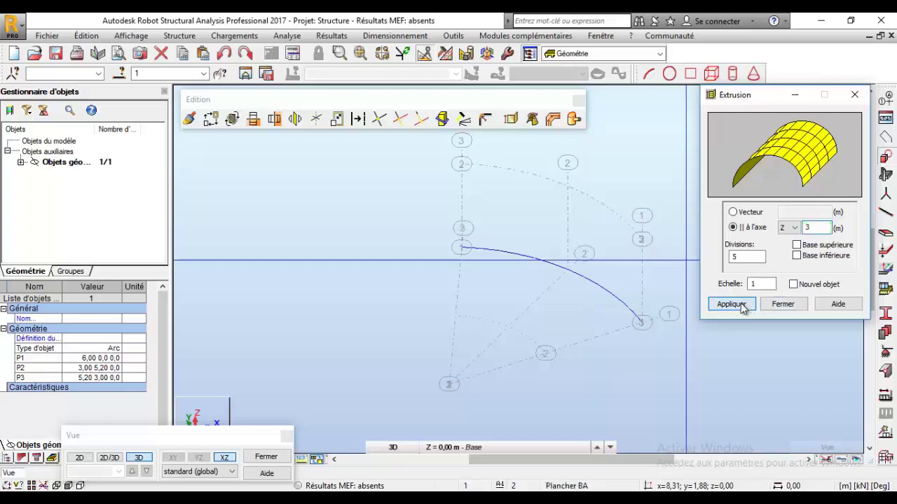
pyautogui.click(741, 306)
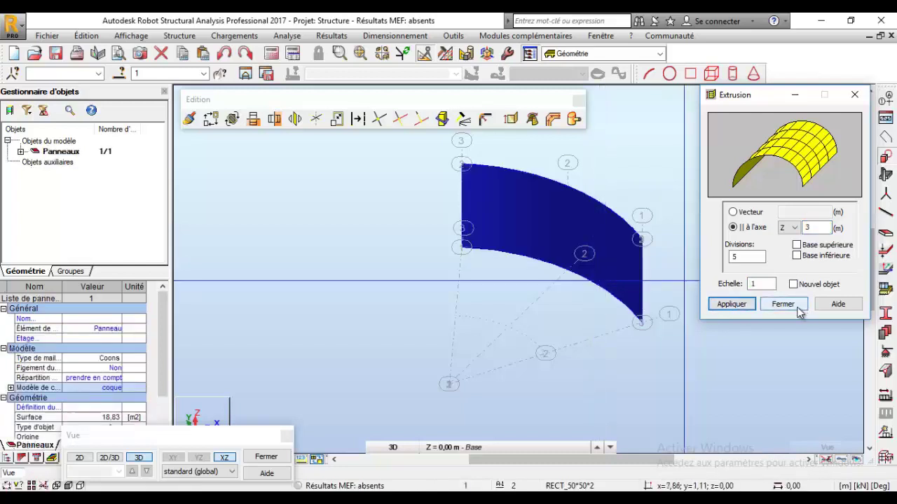
# Leave the extrusion and editing tools, and undo the repeated extrusion of the curved panel
pyautogui.click(783, 304)
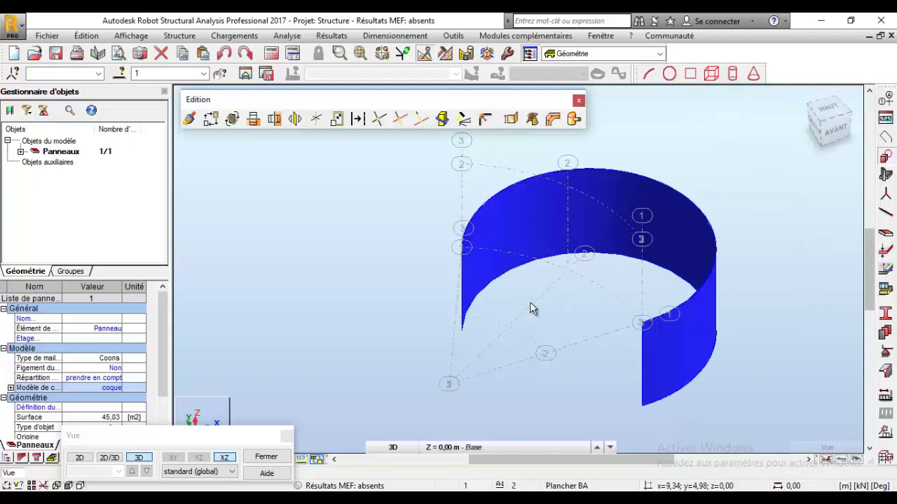
pyautogui.hotkey('ctrl', 'z')
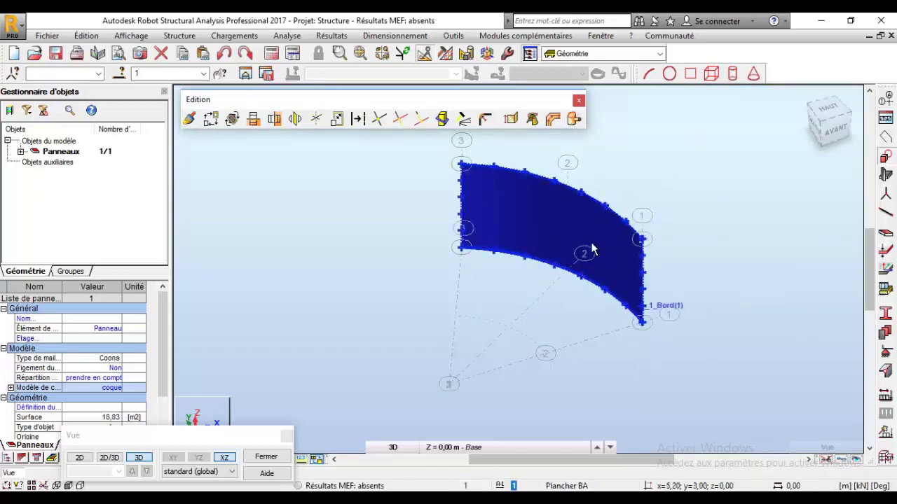
pyautogui.click(578, 101)
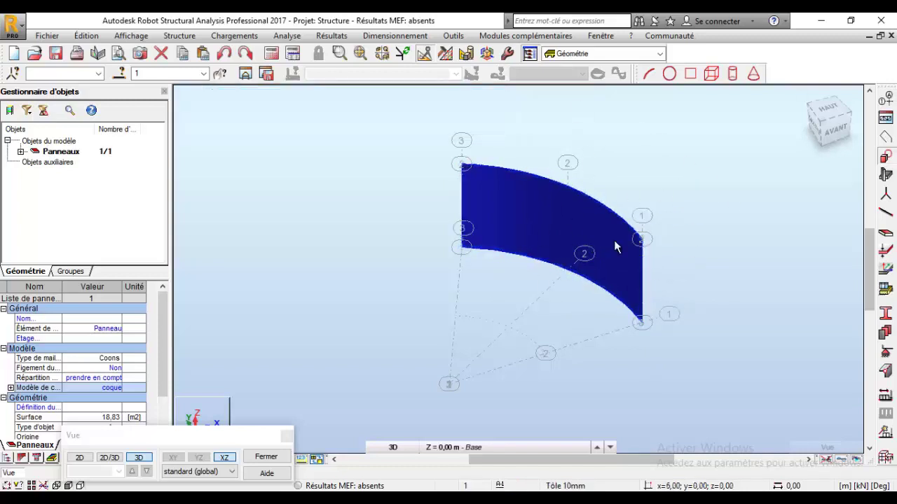
# Examine the components of panel 1 in the object manager's tree, and collapse the tree again
pyautogui.click(21, 152)
pyautogui.click(21, 152)
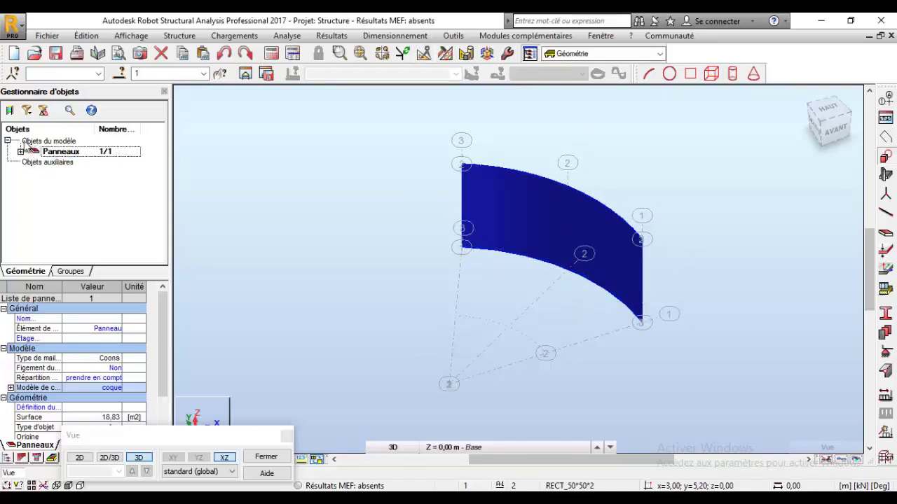
pyautogui.click(21, 151)
pyautogui.click(34, 162)
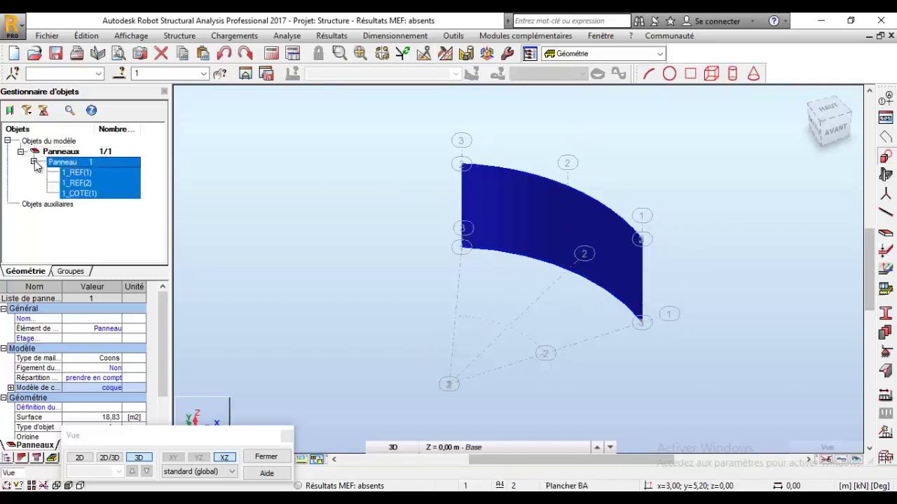
pyautogui.click(34, 162)
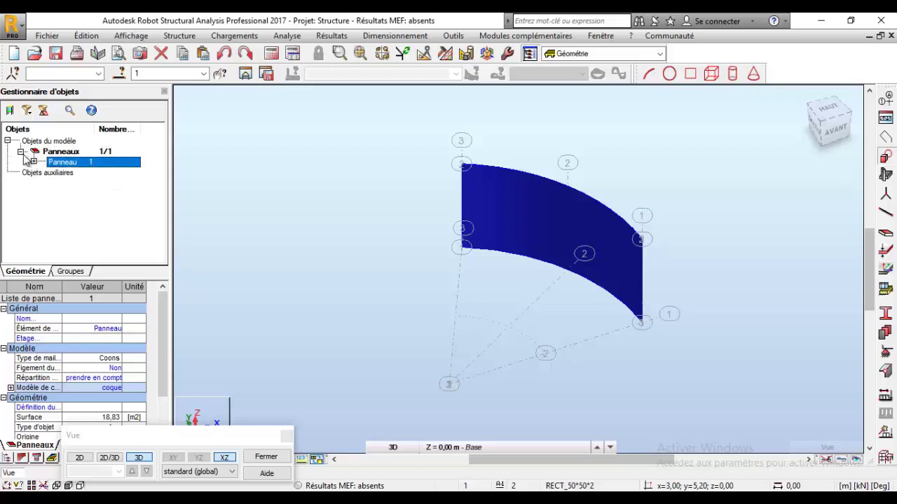
pyautogui.click(21, 151)
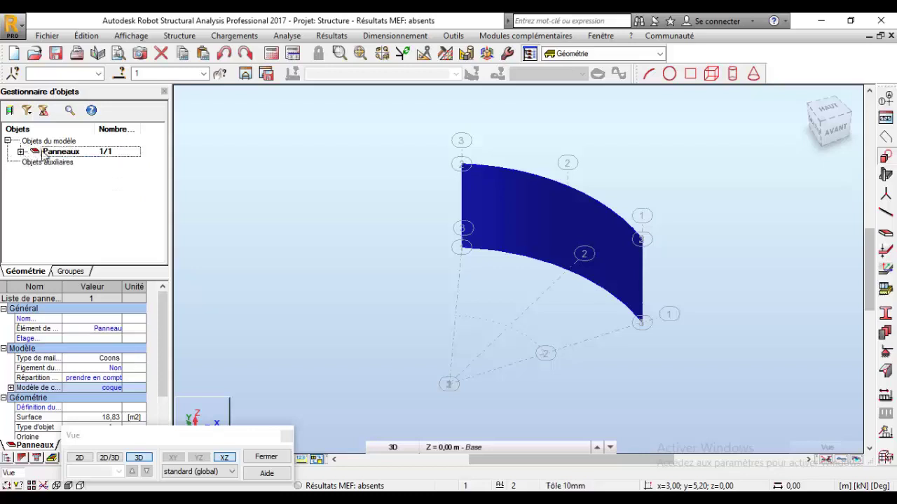
# Define a new uniform panel thickness named EP20 with a value of 20 cm
pyautogui.click(885, 250)
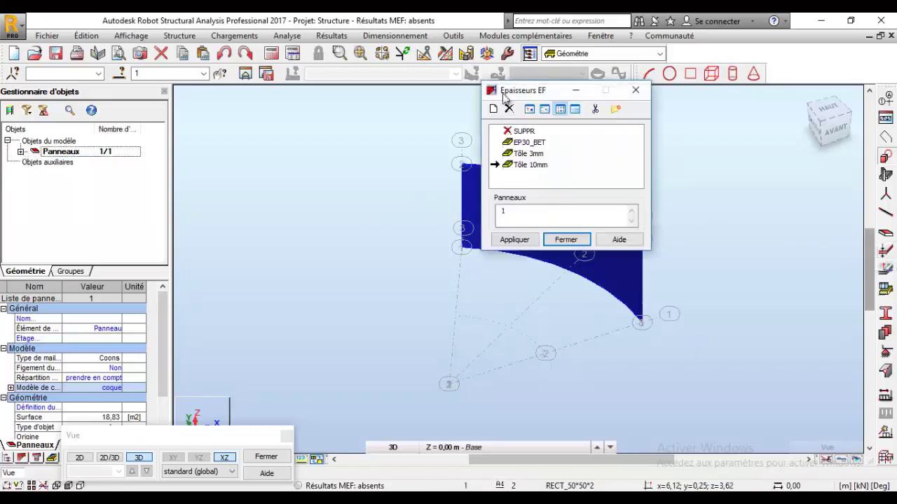
pyautogui.moveTo(503, 97); pyautogui.dragTo(260, 123)
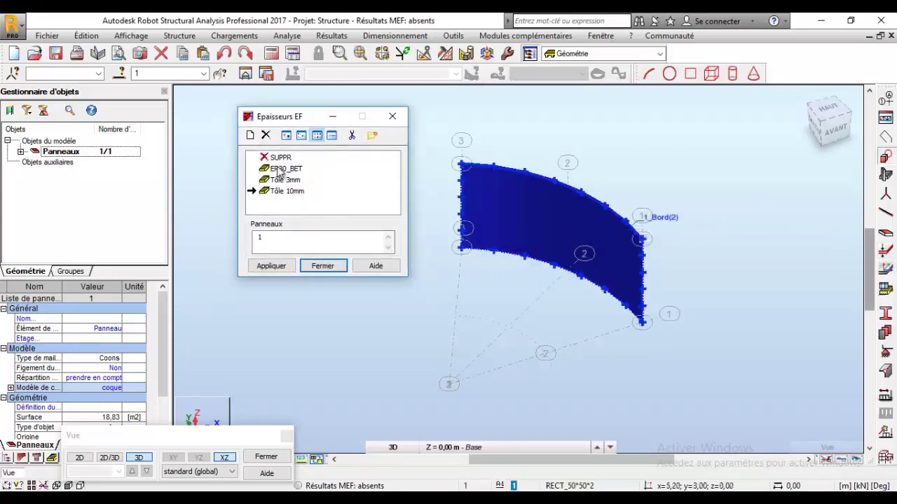
pyautogui.click(250, 138)
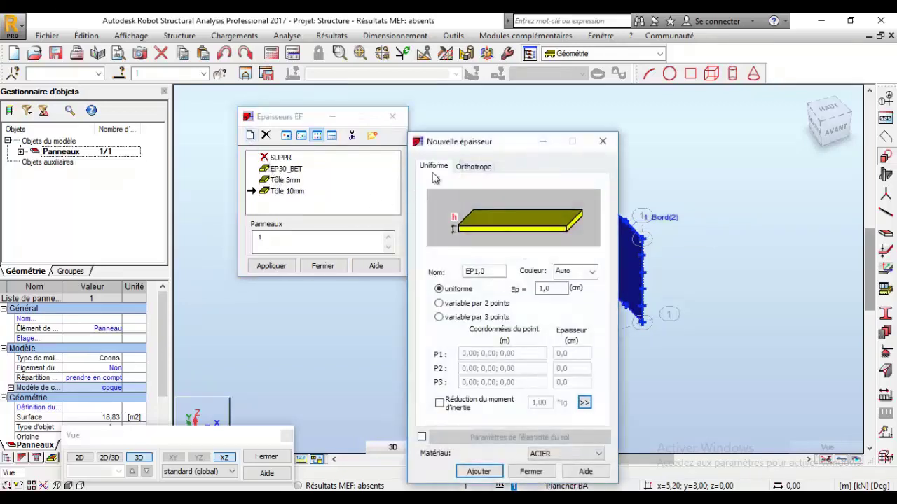
pyautogui.moveTo(539, 136); pyautogui.dragTo(774, 43)
pyautogui.doubleClick(716, 178)
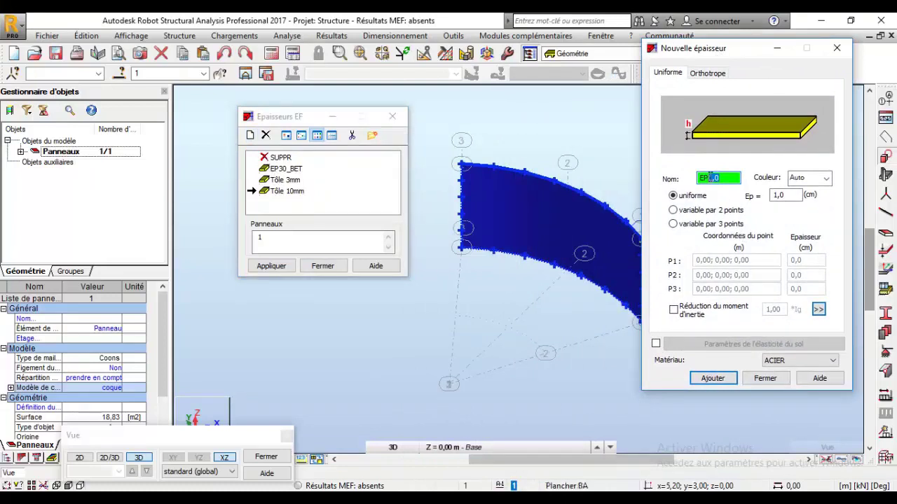
pyautogui.write('20')
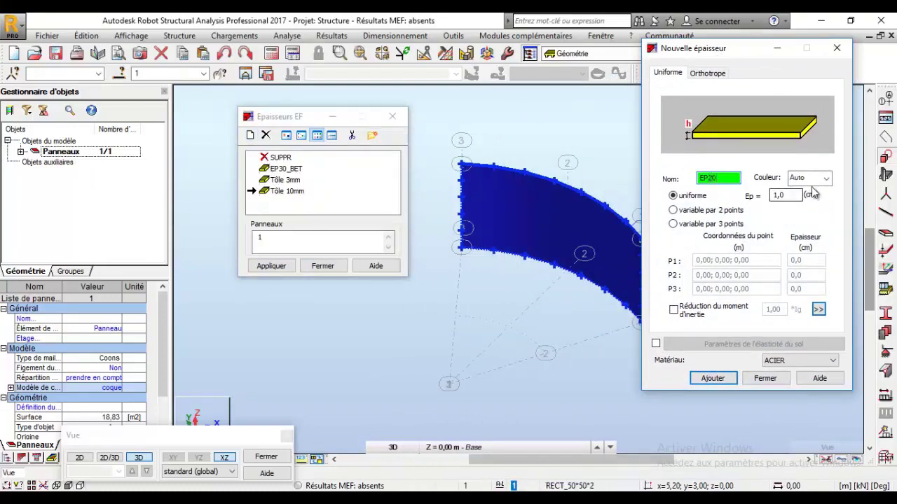
pyautogui.press('Tab')
pyautogui.write('20')
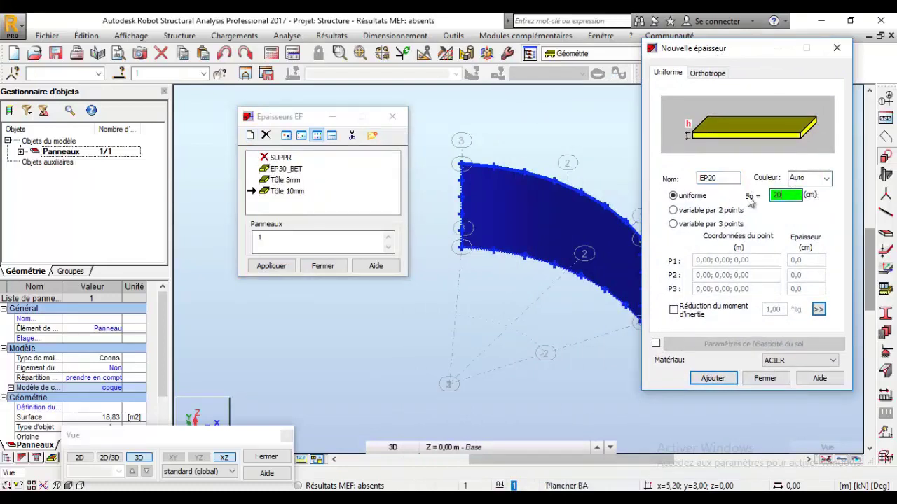
# Assign the material BETON25 to the new EP20 thickness and add it to the thickness list
pyautogui.click(799, 362)
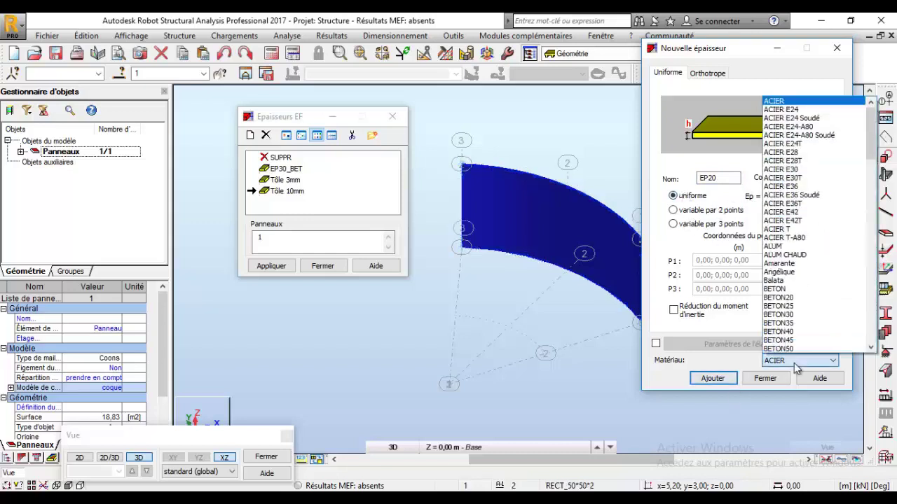
pyautogui.click(796, 307)
pyautogui.click(718, 378)
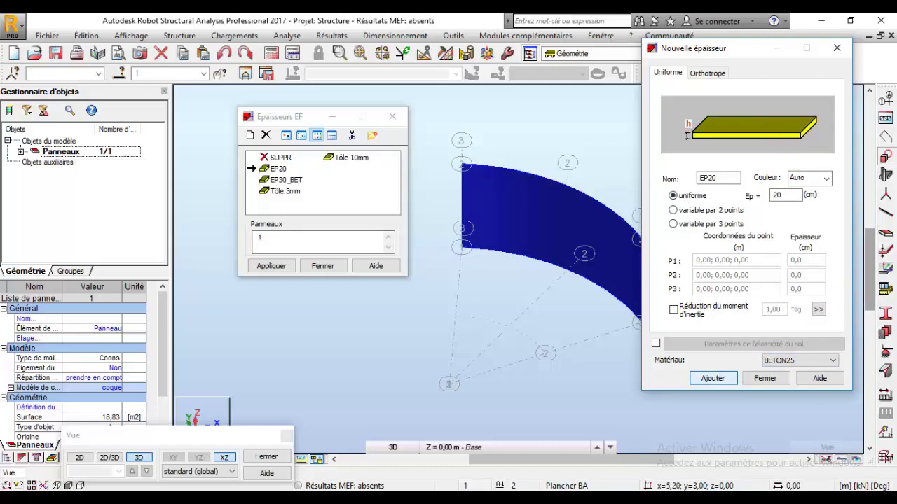
pyautogui.click(765, 378)
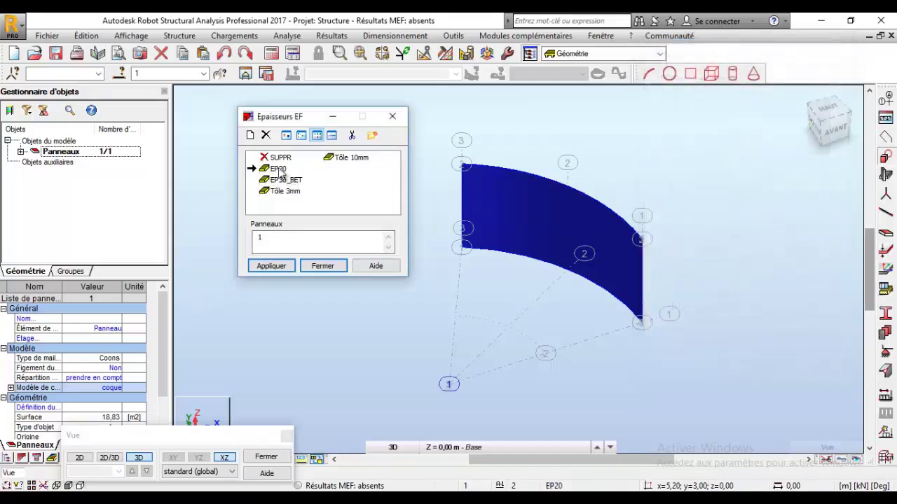
# Apply the EP20 thickness to panel 1 and close the thickness settings
pyautogui.click(279, 169)
pyautogui.click(279, 240)
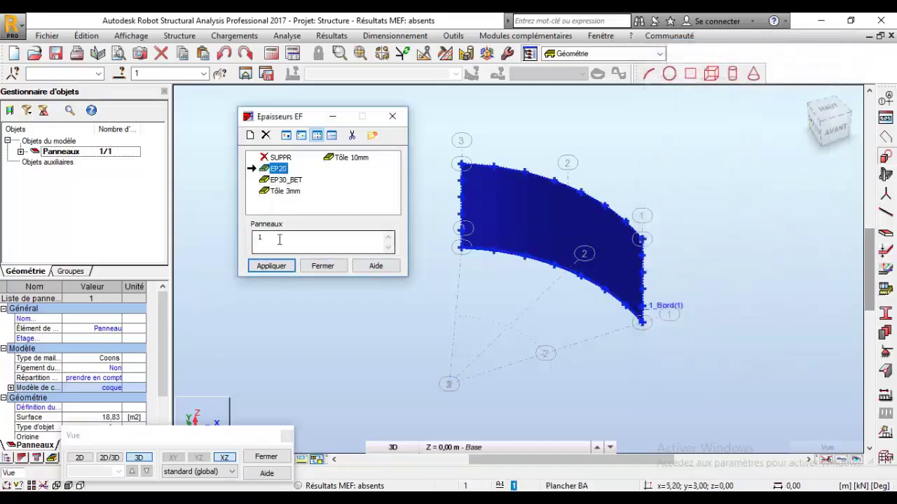
pyautogui.doubleClick(259, 238)
pyautogui.click(272, 266)
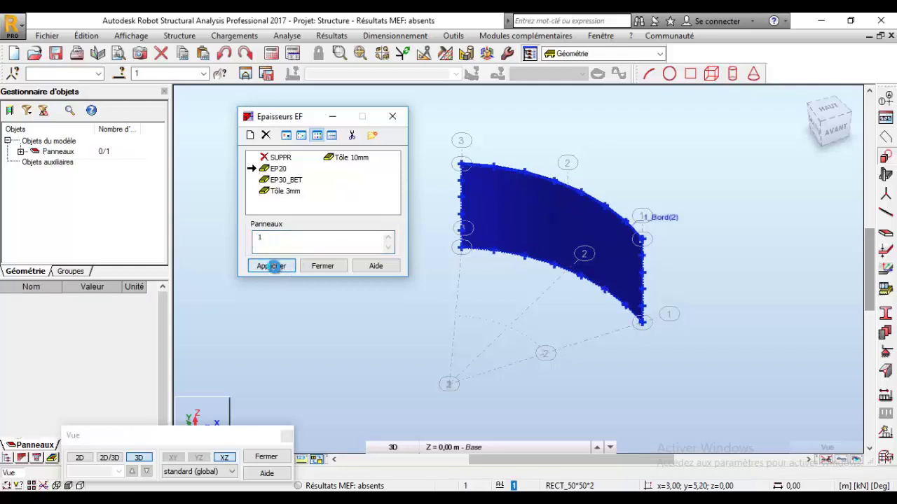
pyautogui.click(323, 266)
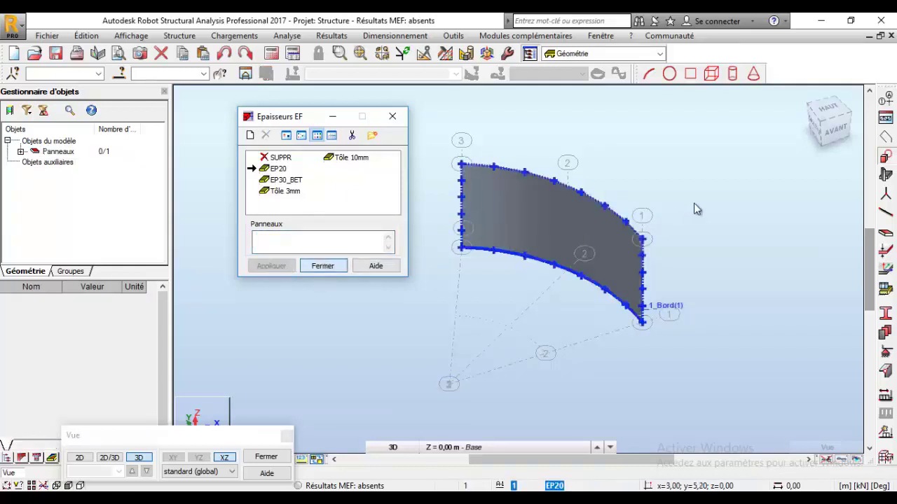
# Inspect the thickness and material properties of panel 1, and close the view settings window
pyautogui.click(21, 152)
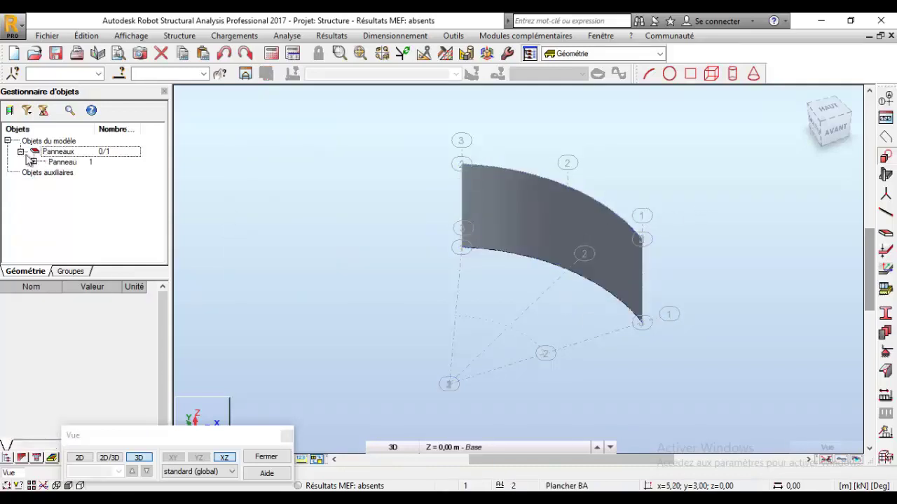
pyautogui.click(63, 162)
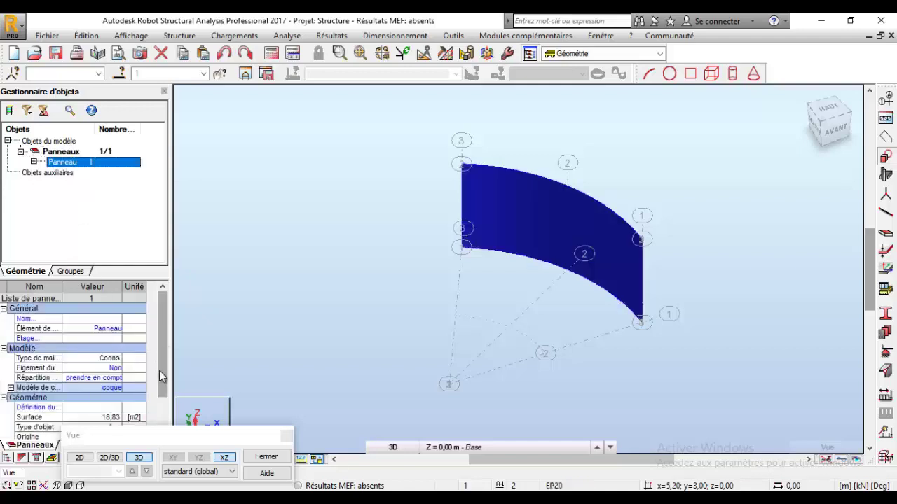
pyautogui.scroll(-3, 159, 371)
pyautogui.click(287, 436)
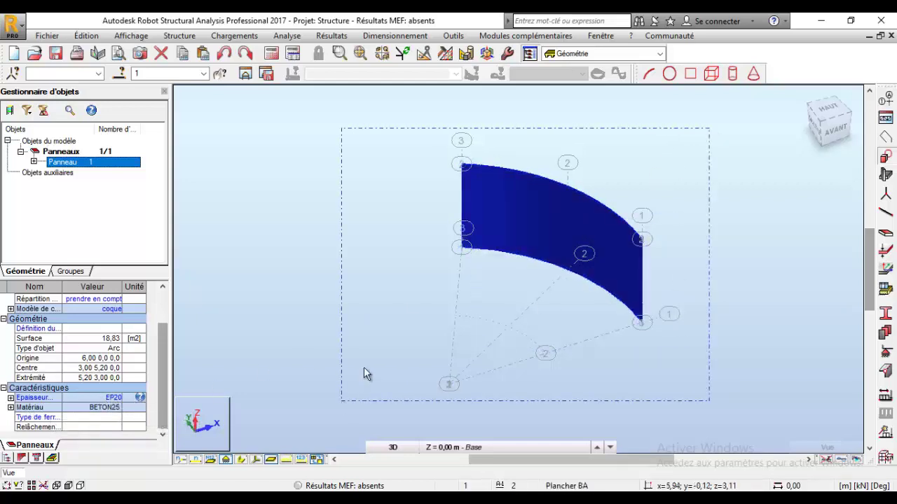
# Delete the extruded wall panel and start a new cladding (Bardages) defined by contour, with its geometry input shown
pyautogui.press('Delete')
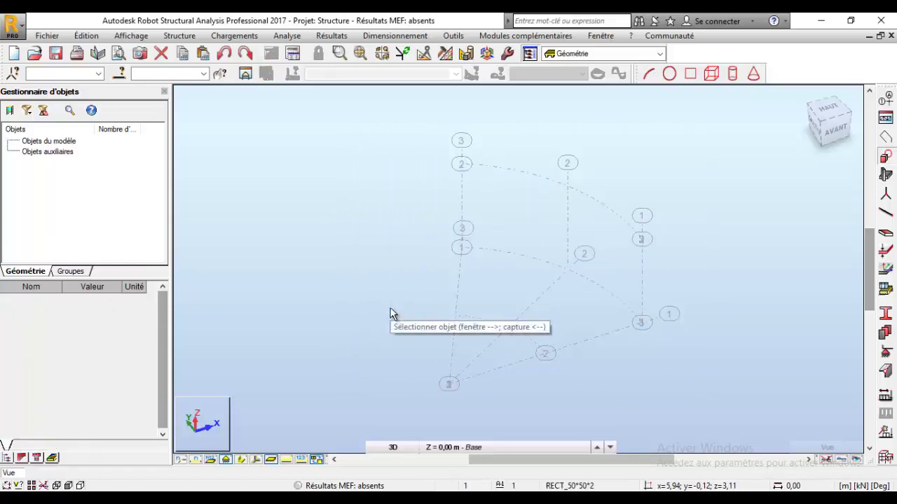
pyautogui.click(175, 38)
pyautogui.click(219, 236)
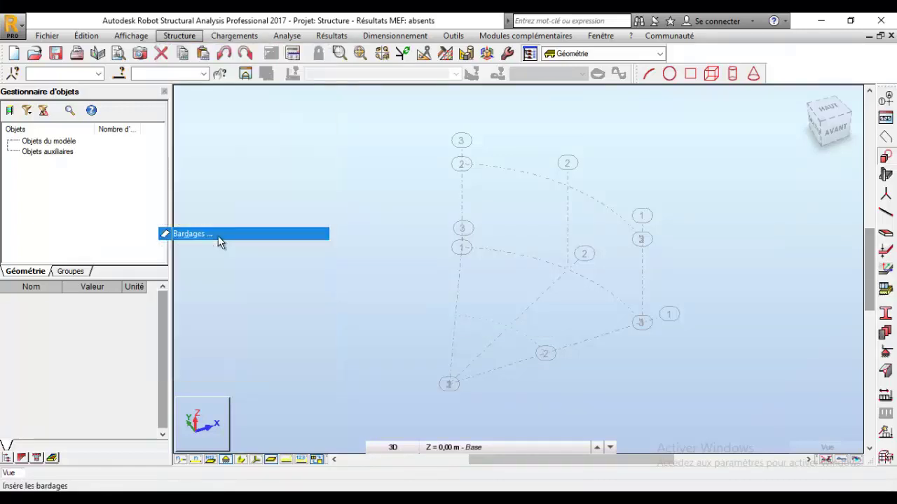
pyautogui.moveTo(746, 93); pyautogui.dragTo(251, 86)
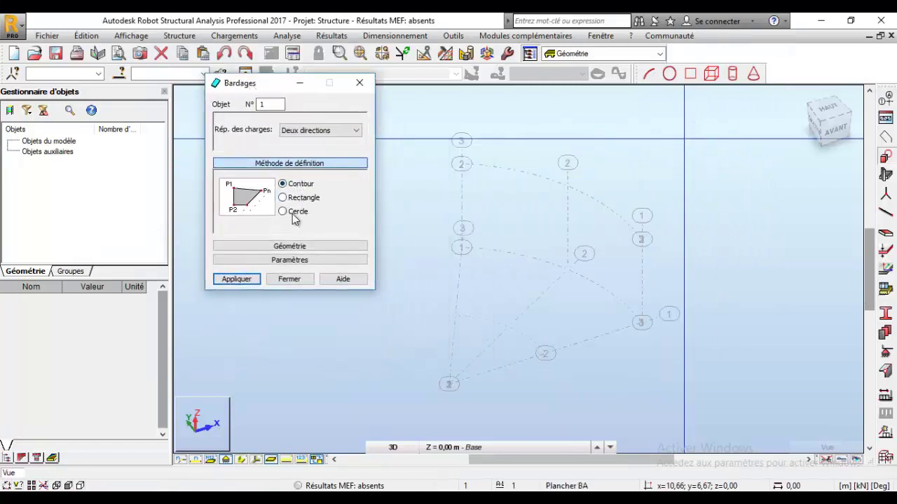
pyautogui.click(294, 245)
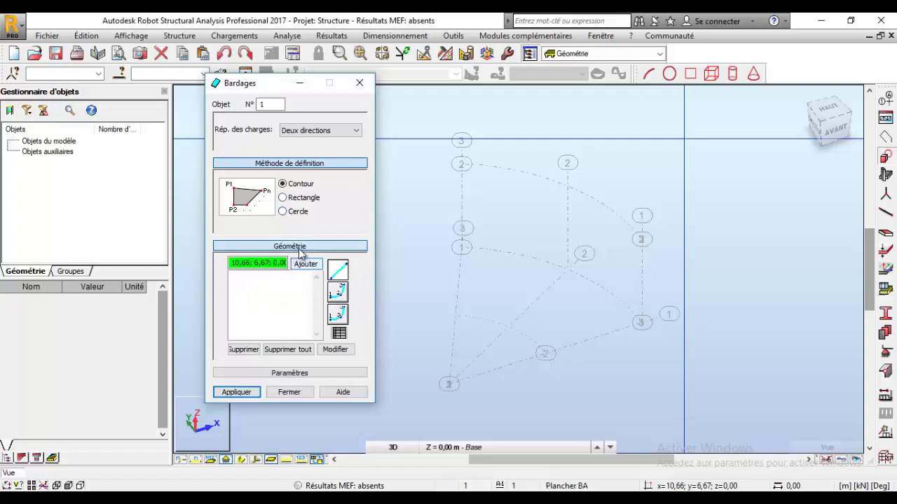
# Draw the base arc of the cladding contour from 6,00; 0,00; 0,00 through 5,20; 3,00; 0,00 to 3,00; 5,20; 0,00
pyautogui.click(337, 276)
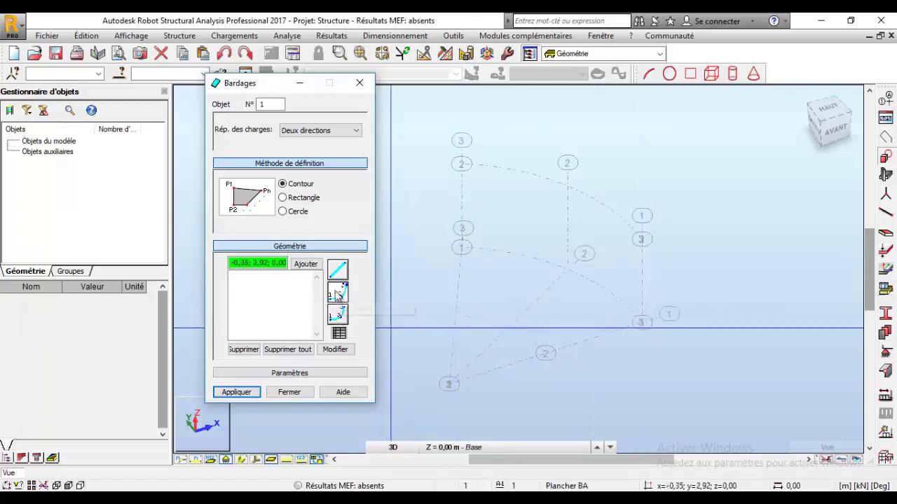
pyautogui.click(639, 322)
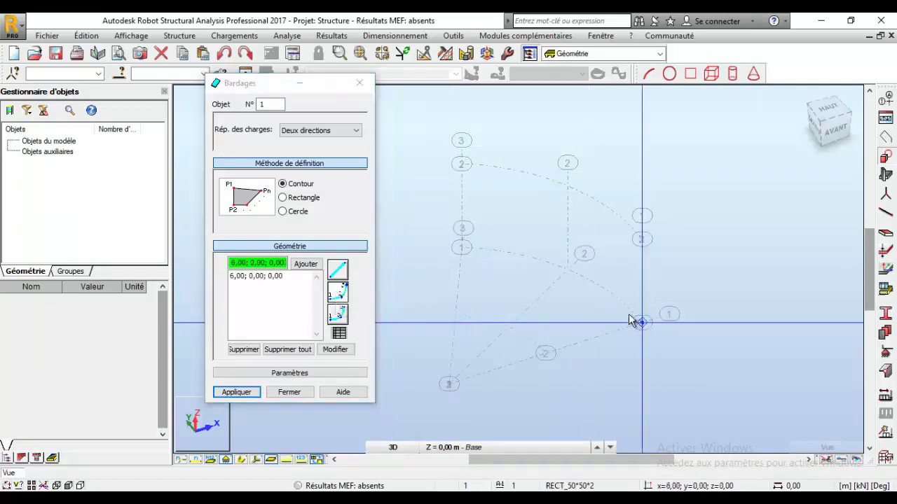
pyautogui.click(567, 269)
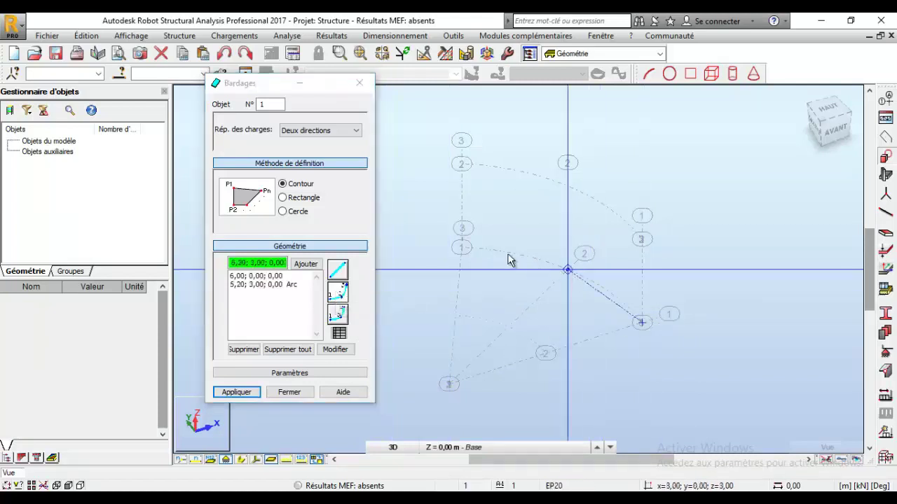
pyautogui.click(466, 251)
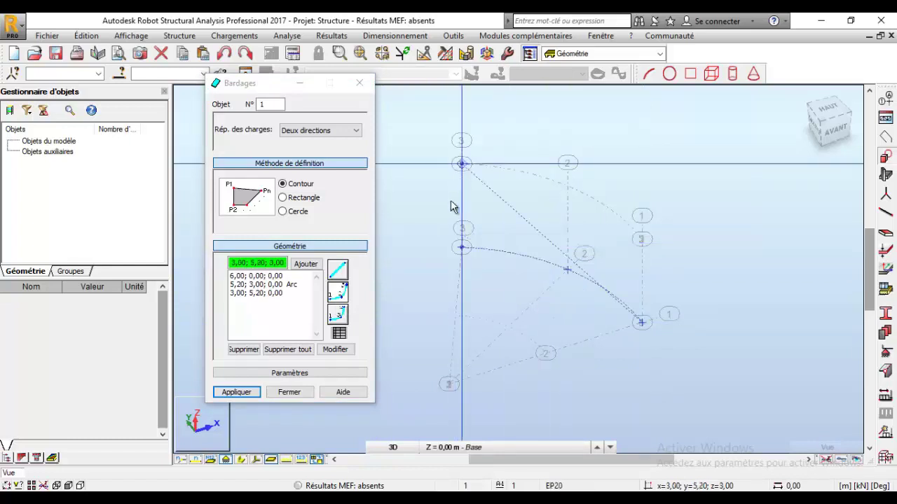
# Add a vertical segment to 3,00; 5,20; 3,00 and an upper arc through 5,20; 3,00; 3,00 to 6,00; 0,00; 3,00
pyautogui.click(338, 272)
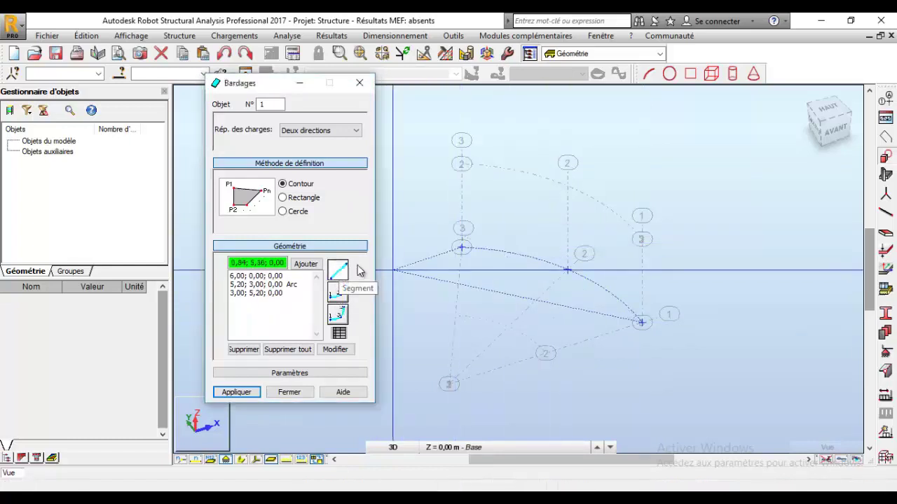
pyautogui.click(462, 165)
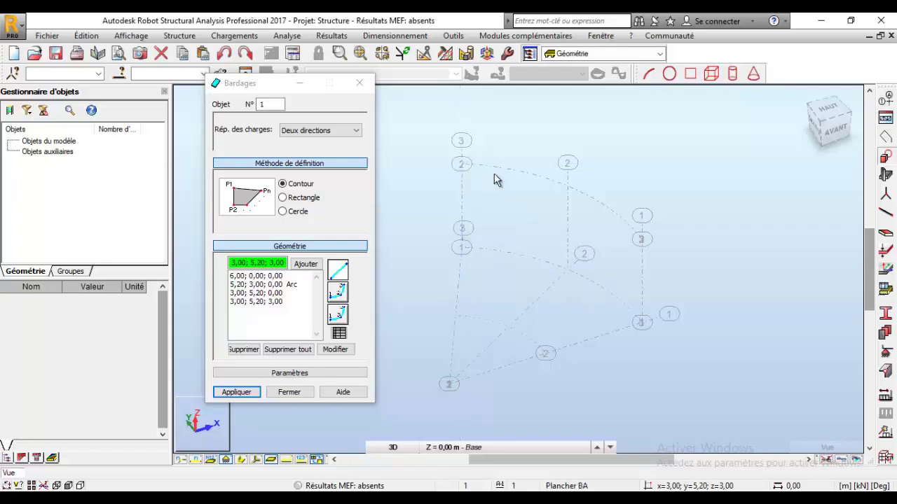
pyautogui.click(334, 292)
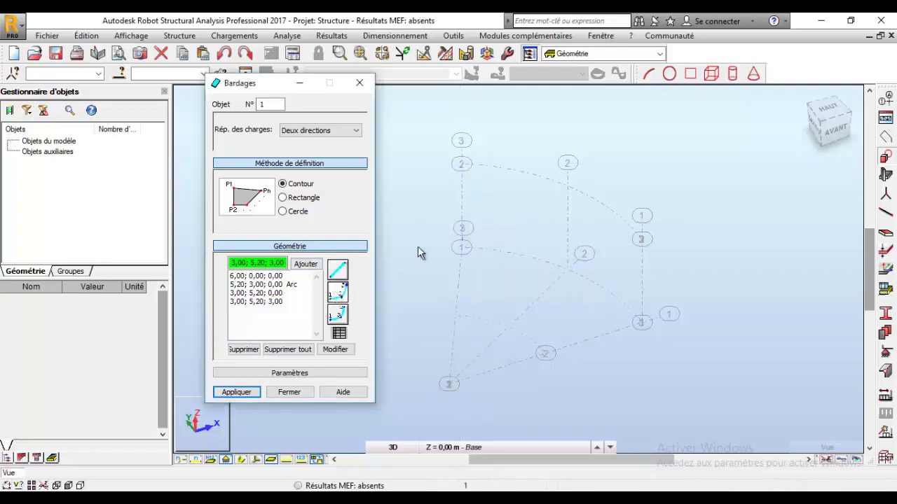
pyautogui.click(567, 186)
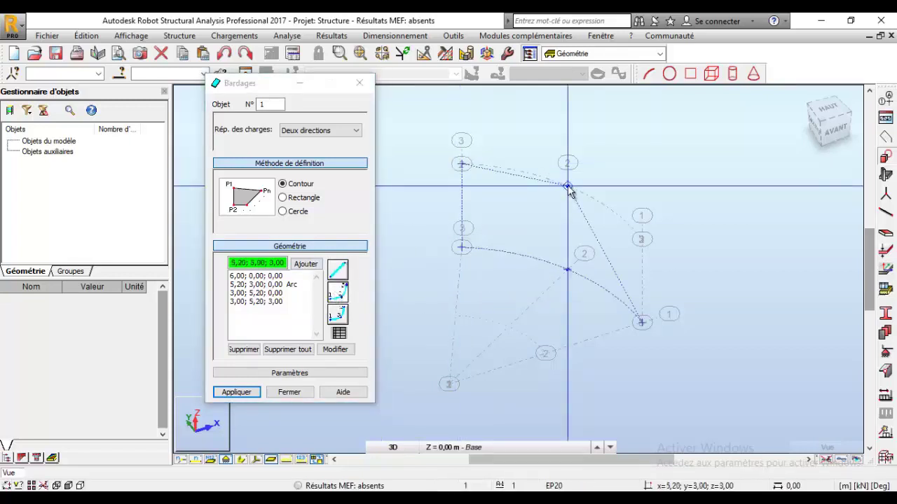
pyautogui.click(643, 239)
# Close the cladding contour with a straight segment to its start point and list the individual claddings in the model objects
pyautogui.click(337, 272)
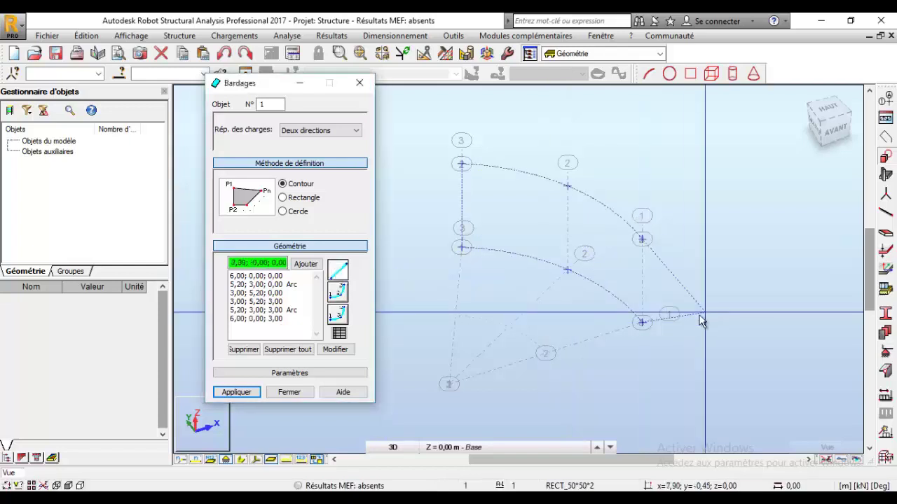
pyautogui.click(642, 322)
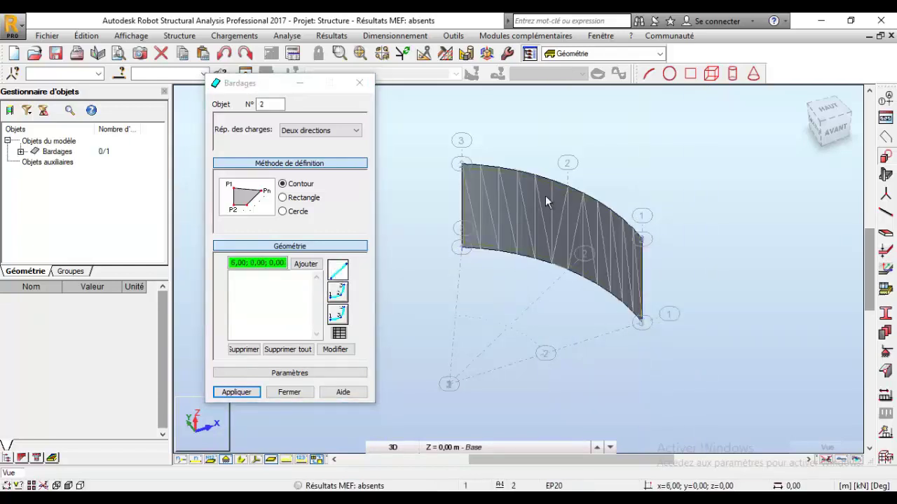
pyautogui.click(289, 391)
pyautogui.click(21, 155)
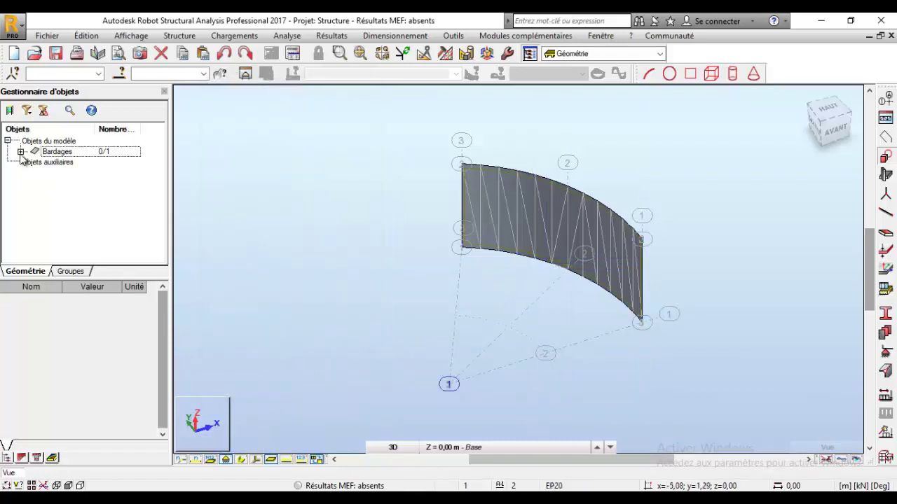
pyautogui.click(21, 152)
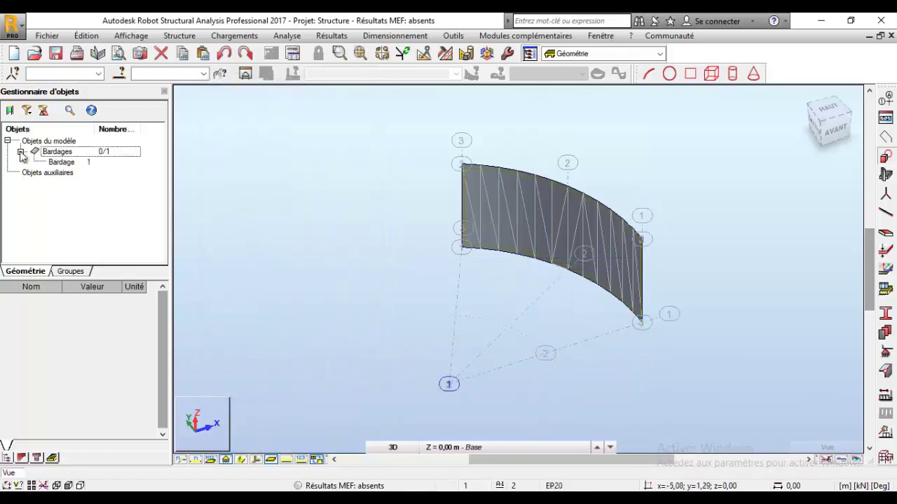
# Apply the EP20 thickness to the curved cladding and close the thickness settings
pyautogui.click(885, 250)
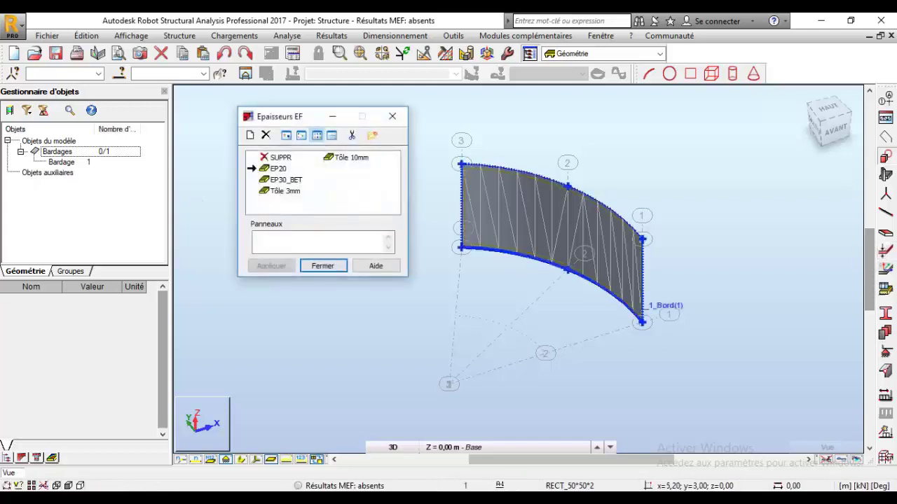
pyautogui.click(457, 262)
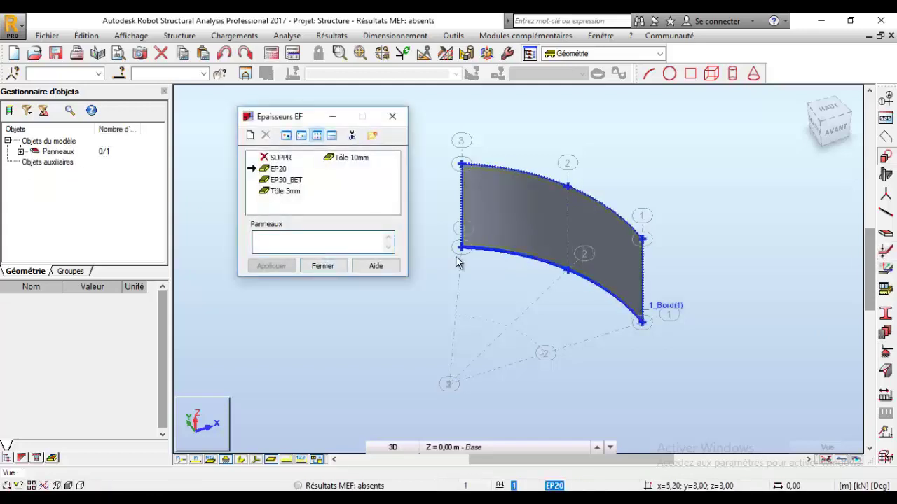
pyautogui.click(493, 241)
pyautogui.click(282, 269)
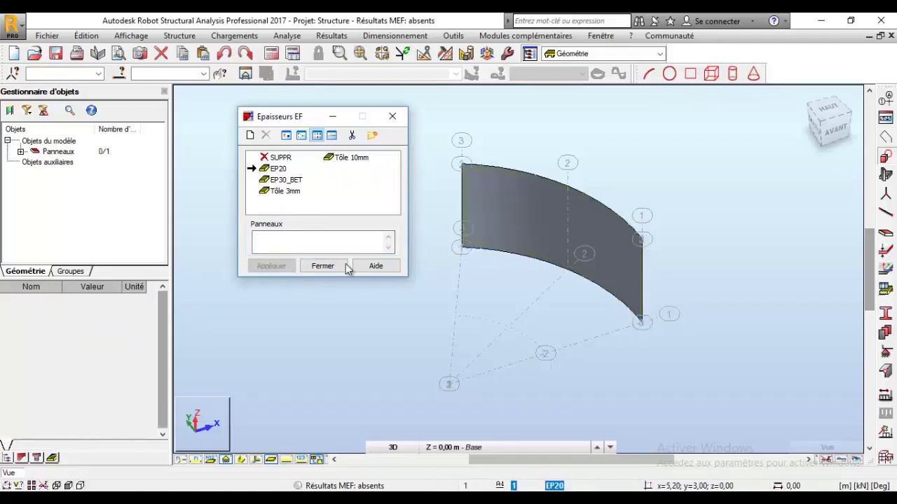
# Select the curved panel in the model objects and examine its geometry, thickness and material properties
pyautogui.click(22, 153)
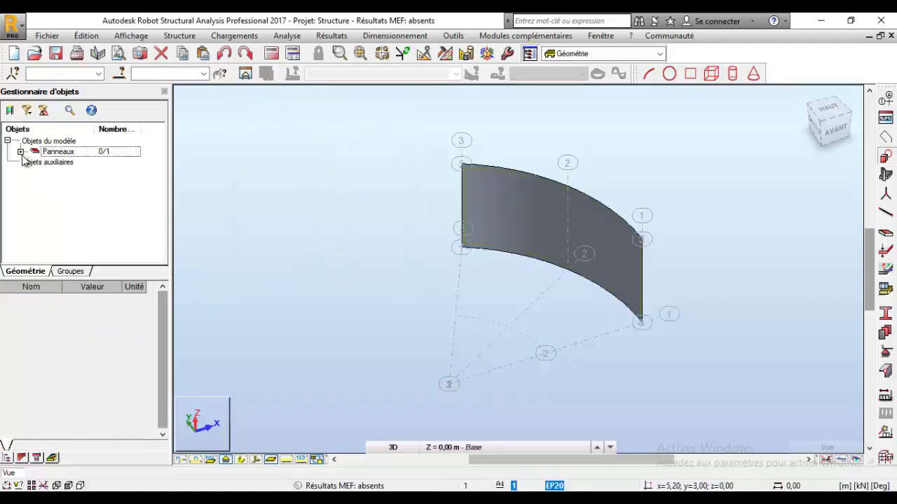
pyautogui.click(21, 152)
pyautogui.click(60, 162)
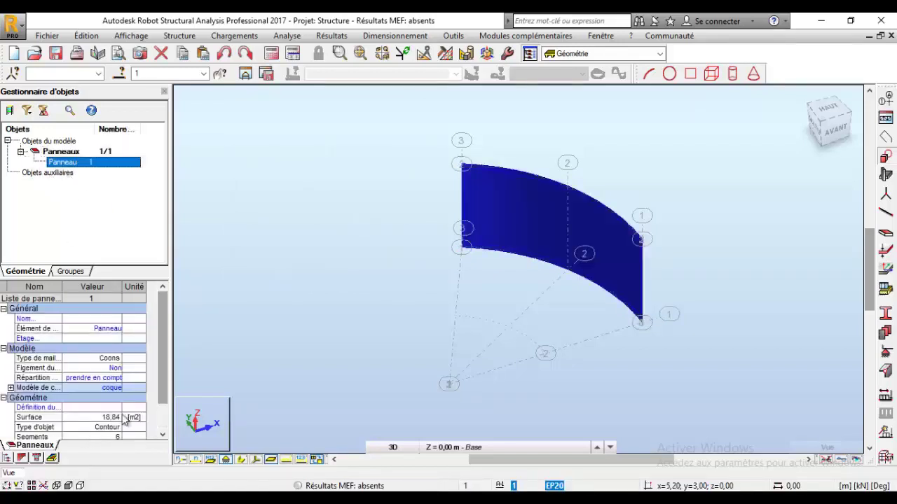
pyautogui.scroll(-2, 165, 353)
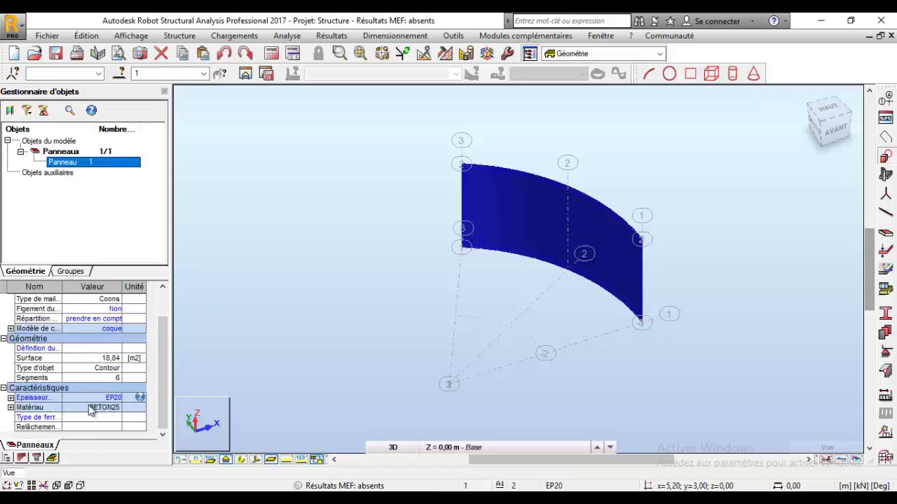